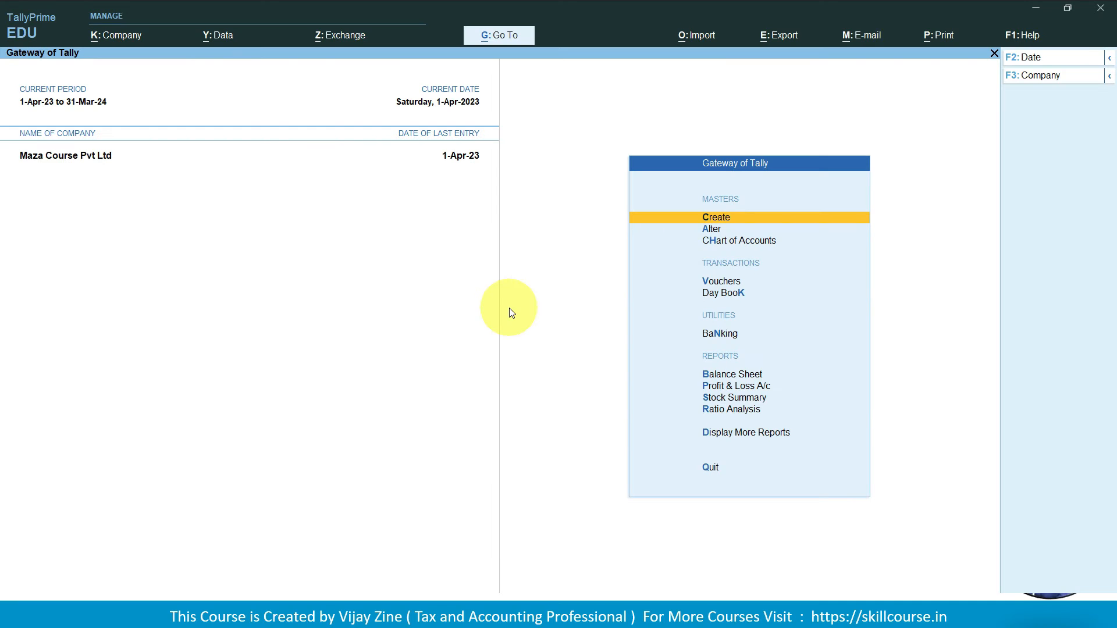
# - Open accounting voucher creation for a new sales voucher from the Gateway of Tally
pyautogui.press('Down')
pyautogui.press('Down')
pyautogui.press('Down')
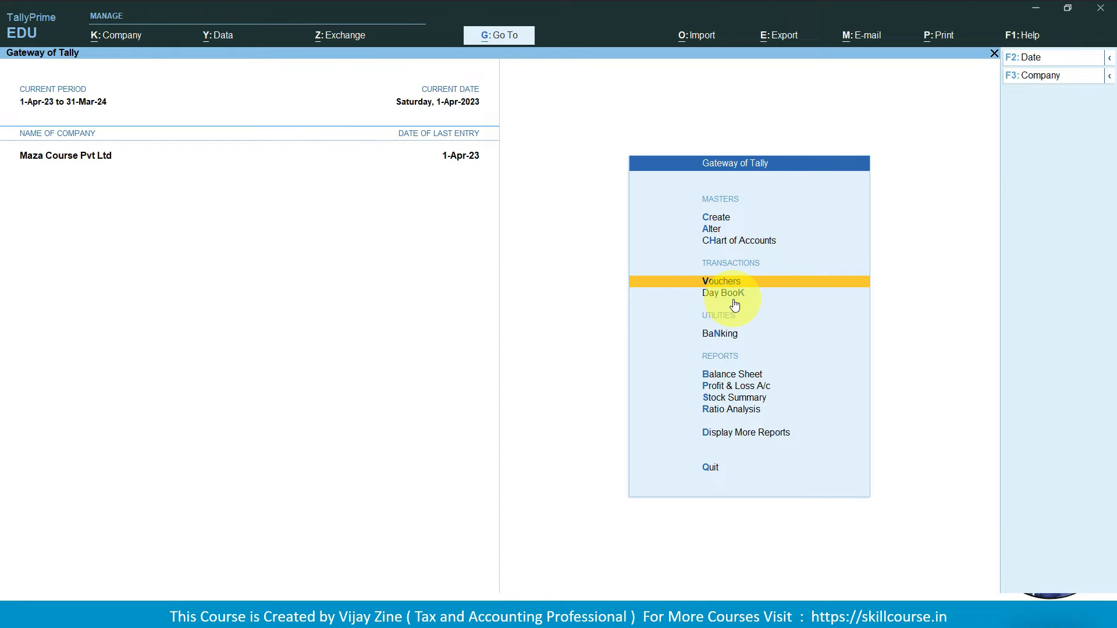
pyautogui.press('Return')
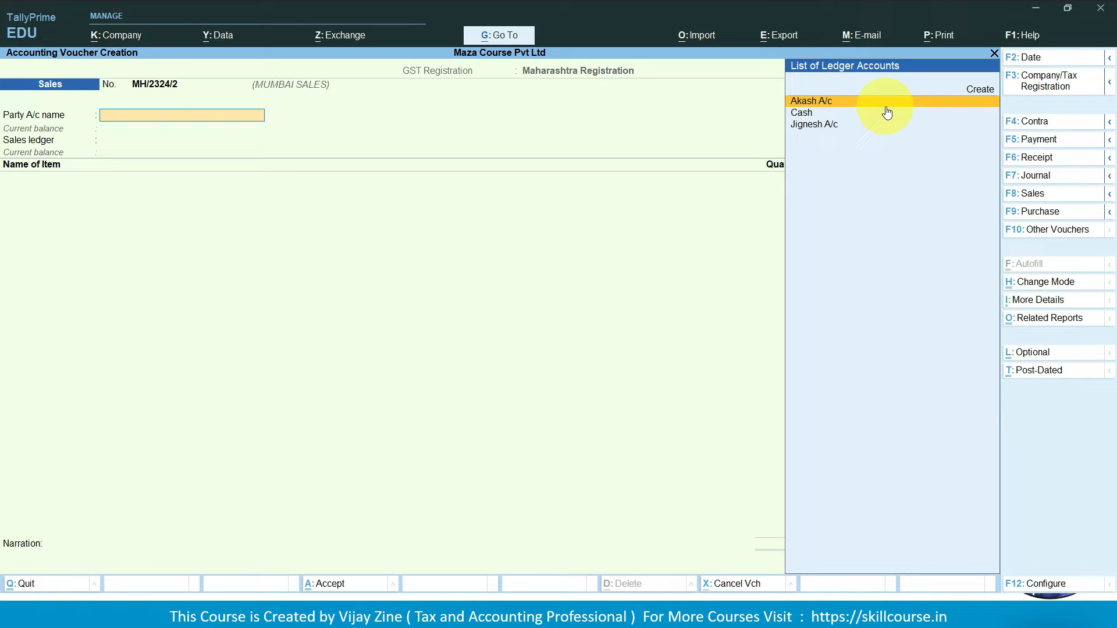
# - Open the last listed customer's ledger from the party account field, review its tax registration details, and return to the voucher
pyautogui.press('Down')
pyautogui.press('Down')
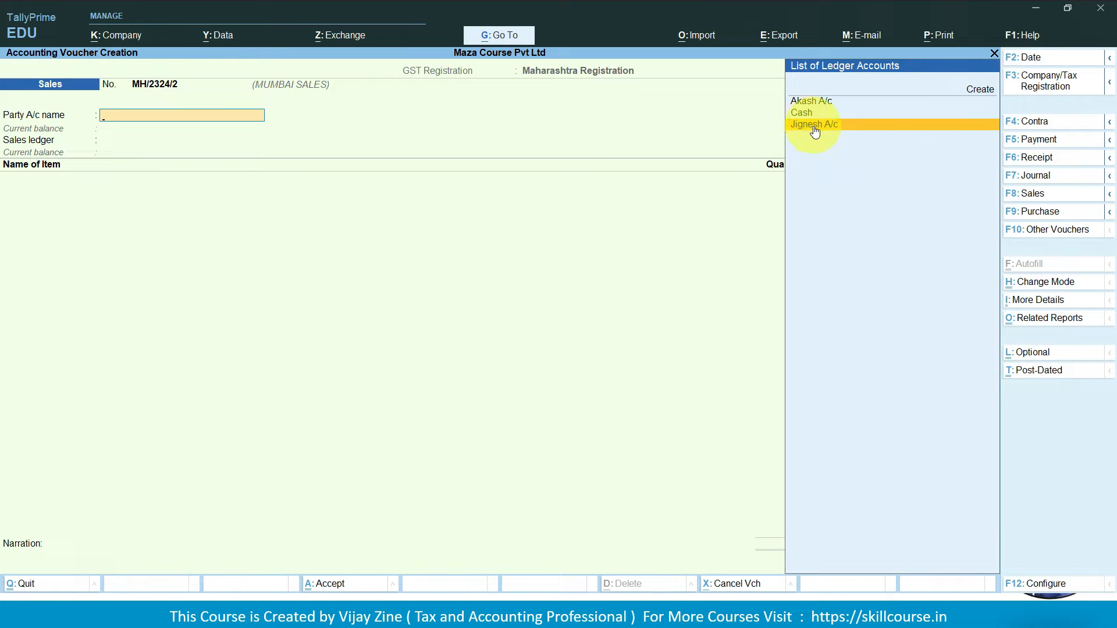
pyautogui.press('ctrl')
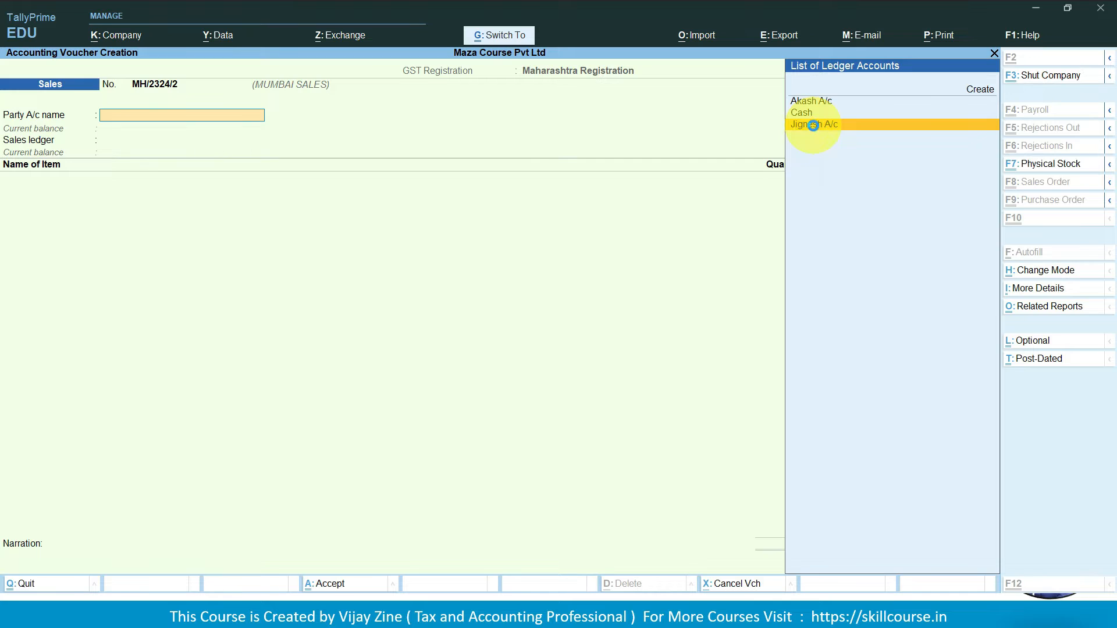
pyautogui.click(814, 126)
pyautogui.press('Escape')
pyautogui.press('y')
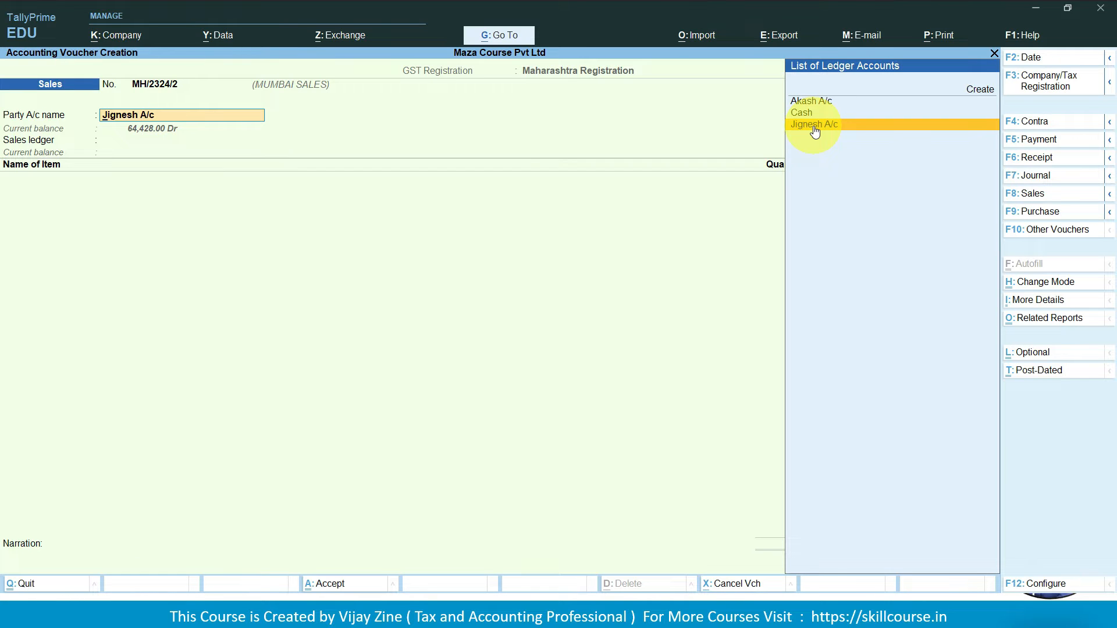
pyautogui.hotkey('ctrl', 'Return')
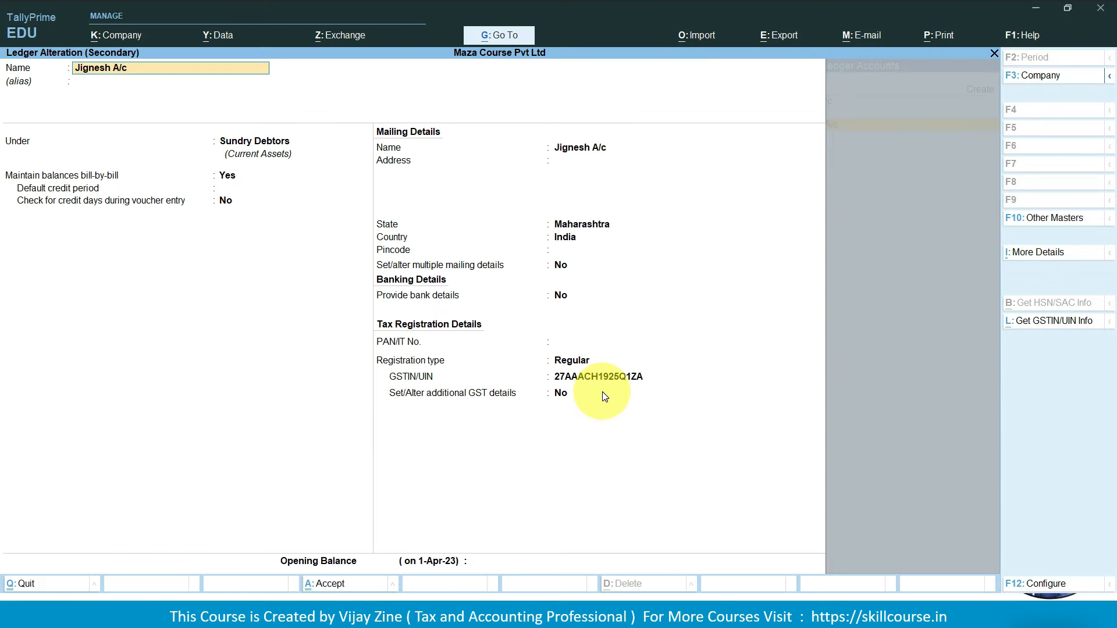
pyautogui.press('Escape')
pyautogui.press('Escape')
pyautogui.press('y')
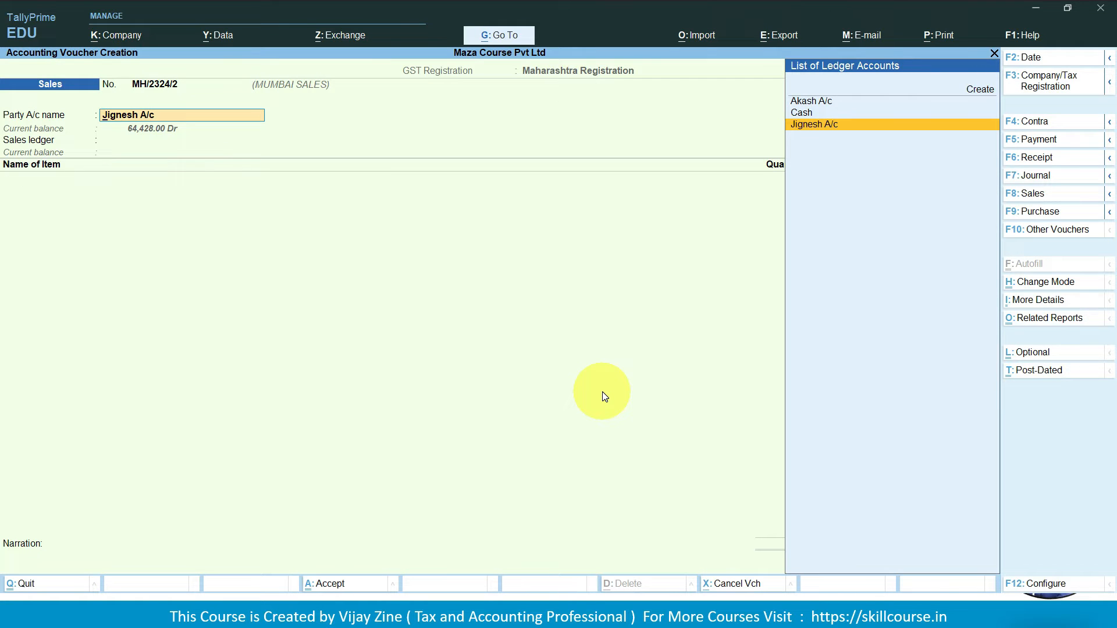
# - Select that customer's ledger as the voucher's party account and accept the default party details up to the sales ledger field
pyautogui.press('Return')
pyautogui.press('Return')
pyautogui.press('Return')
pyautogui.press('Return')
pyautogui.press('Return')
pyautogui.press('Return')
pyautogui.press('Return')
pyautogui.press('Return')
pyautogui.press('Return')
pyautogui.press('Return')
pyautogui.press('Return')
pyautogui.press('Return')
pyautogui.press('Return')
pyautogui.press('Return')
pyautogui.press('Return')
pyautogui.press('Return')
pyautogui.press('Return')
pyautogui.press('Return')
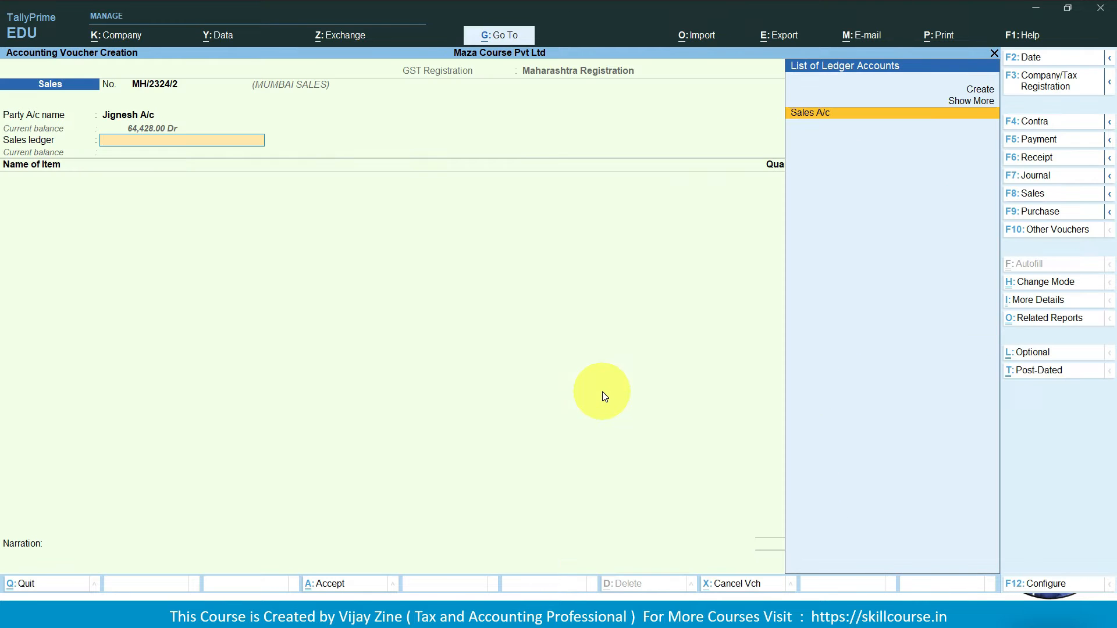
# - Set the voucher's sales ledger to Sales A/c and open that ledger's master details for review
pyautogui.press('Return')
pyautogui.press('BackSpace')
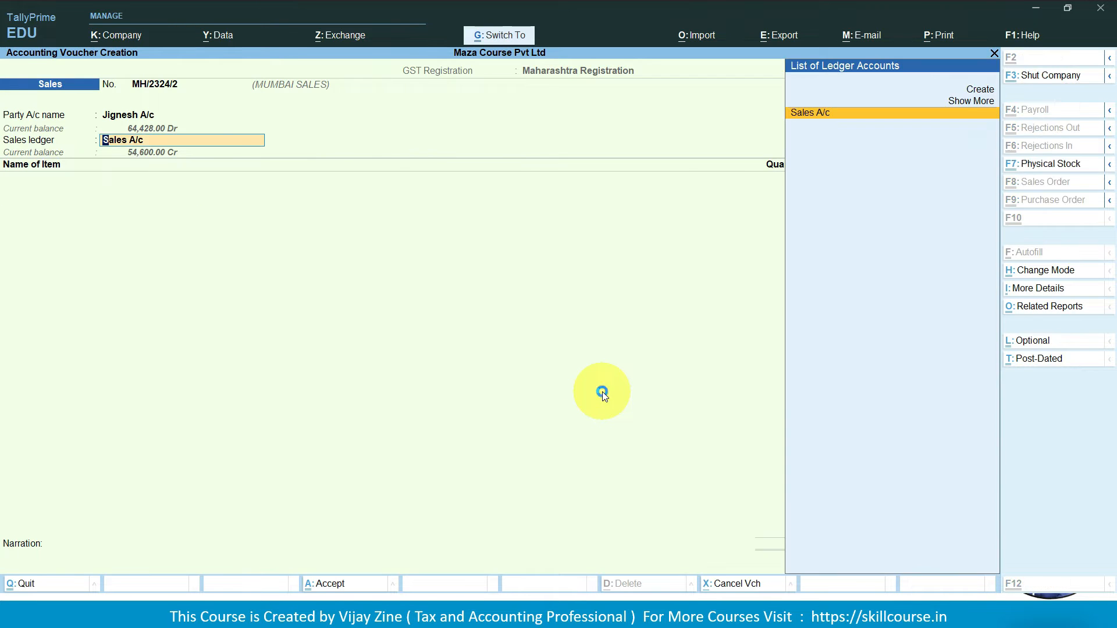
pyautogui.hotkey('ctrl', 'Return')
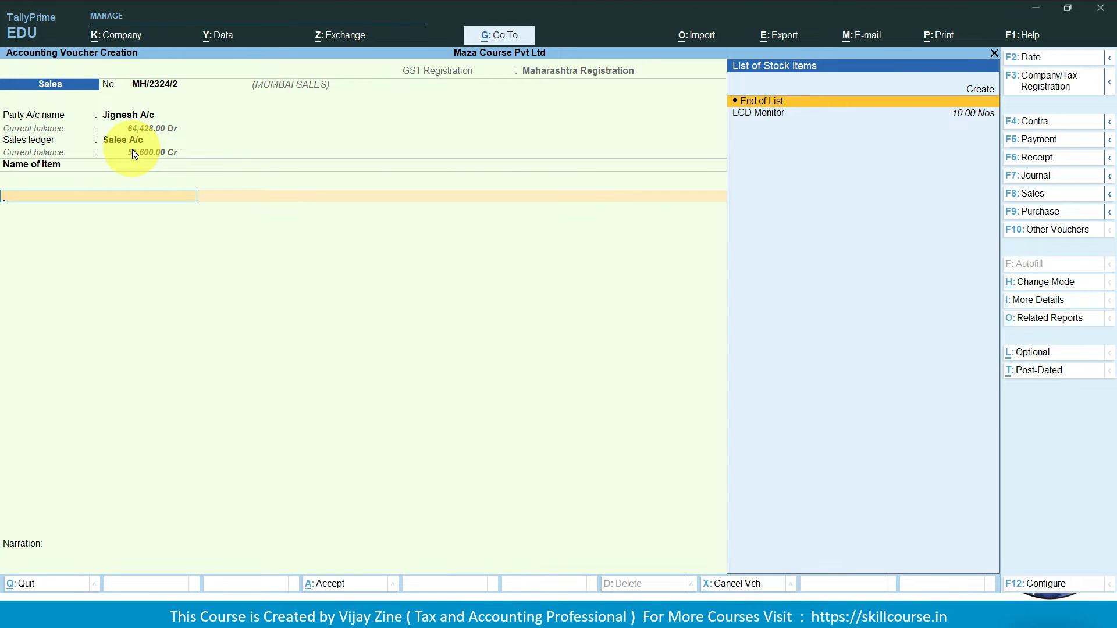
# - Pick LCD Monitor as the stock item, review its HSN and GST rate details, and accept the item master
pyautogui.press('Down')
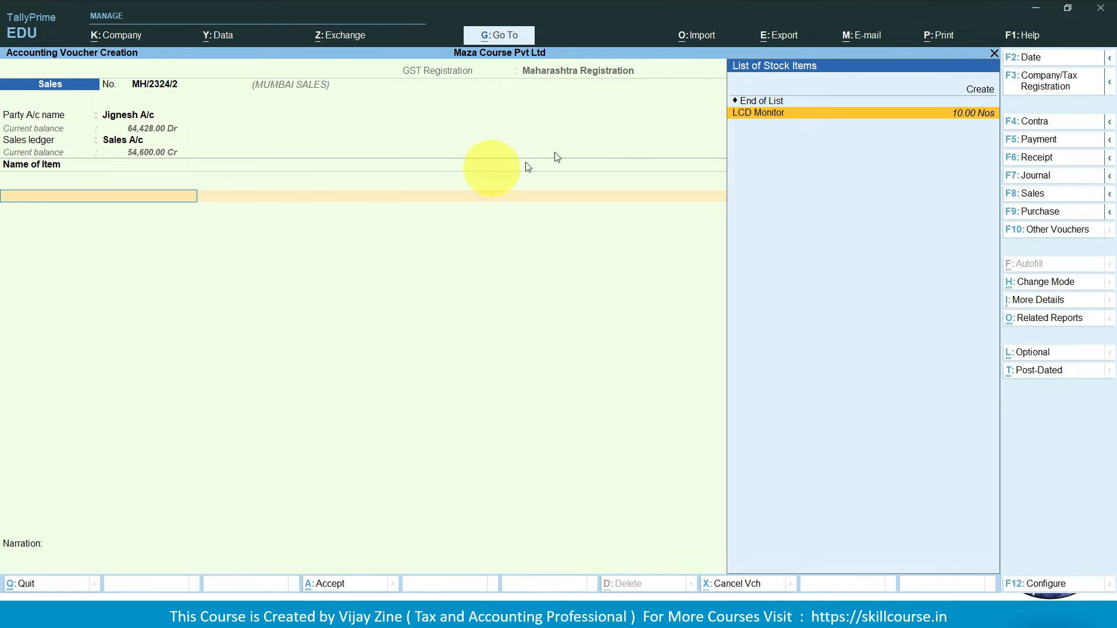
pyautogui.press('Return')
pyautogui.press('BackSpace')
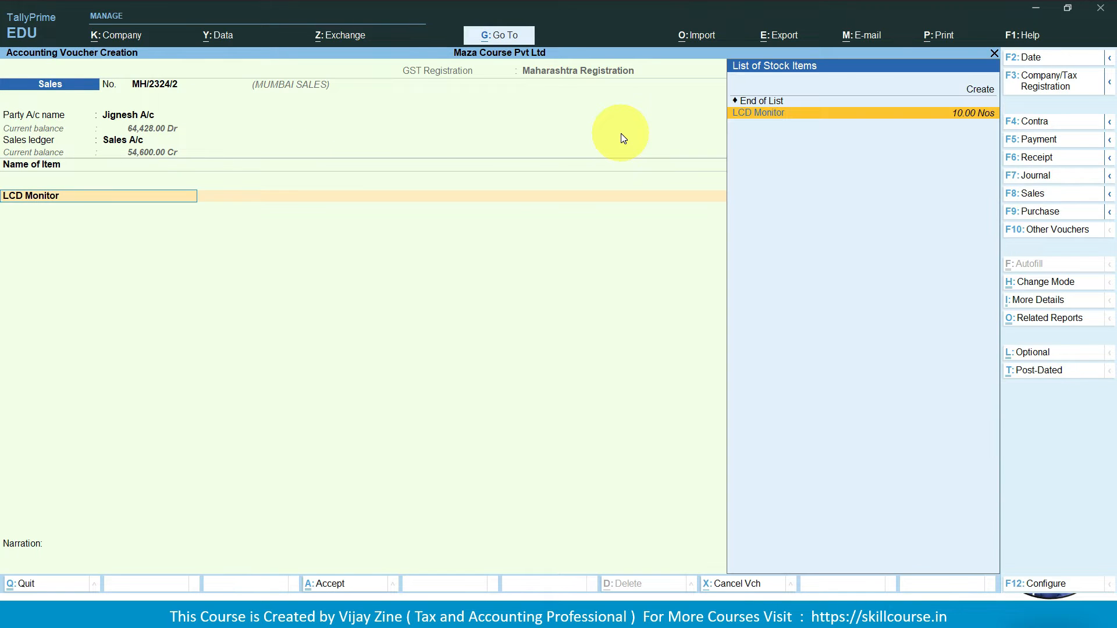
pyautogui.hotkey('ctrl', 'Return')
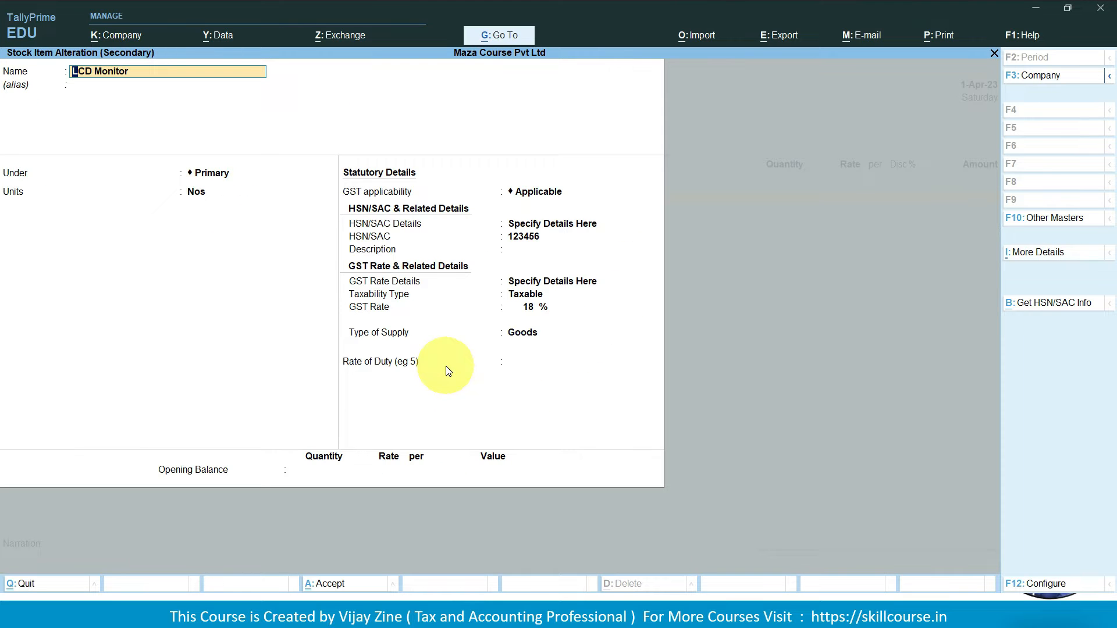
pyautogui.hotkey('ctrl', 'a')
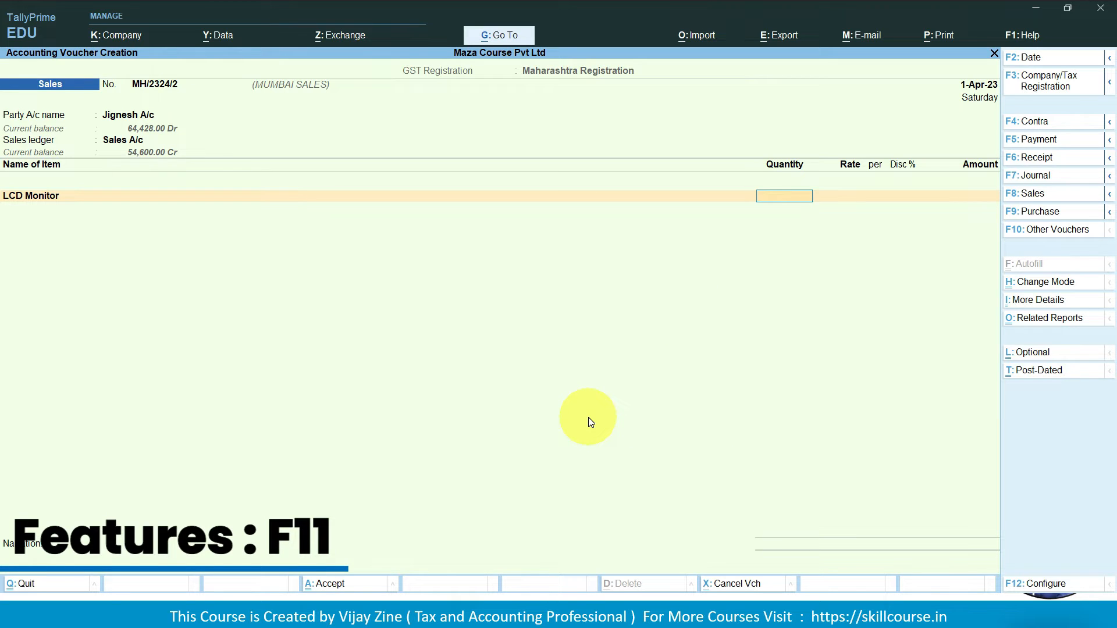
# - Set "Use Discount column in invoices" to No in the company features and save
pyautogui.press('F11')
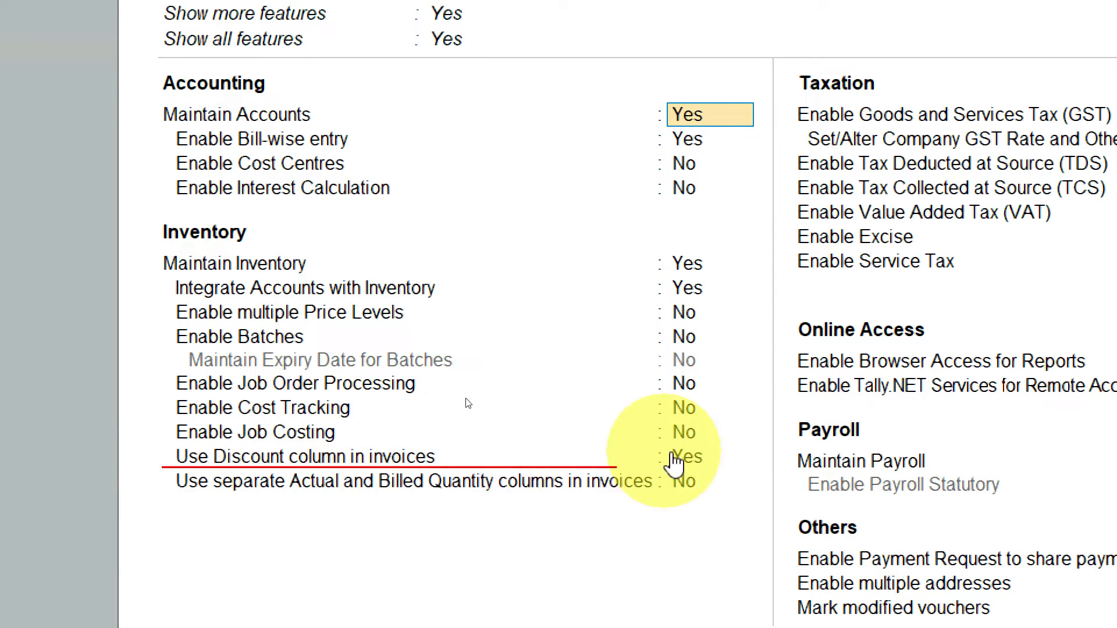
pyautogui.click(701, 465)
pyautogui.write('n')
pyautogui.press('Return')
pyautogui.hotkey('ctrl', 'a')
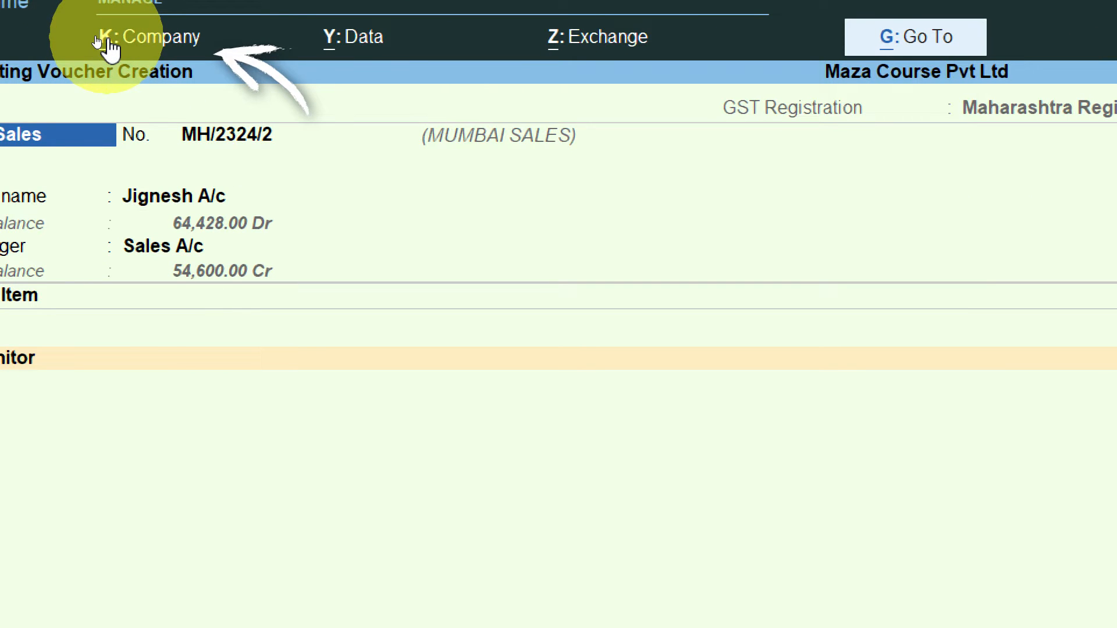
# - Set "Use Discount column in invoices" to Yes in the company features and save
pyautogui.click(106, 41)
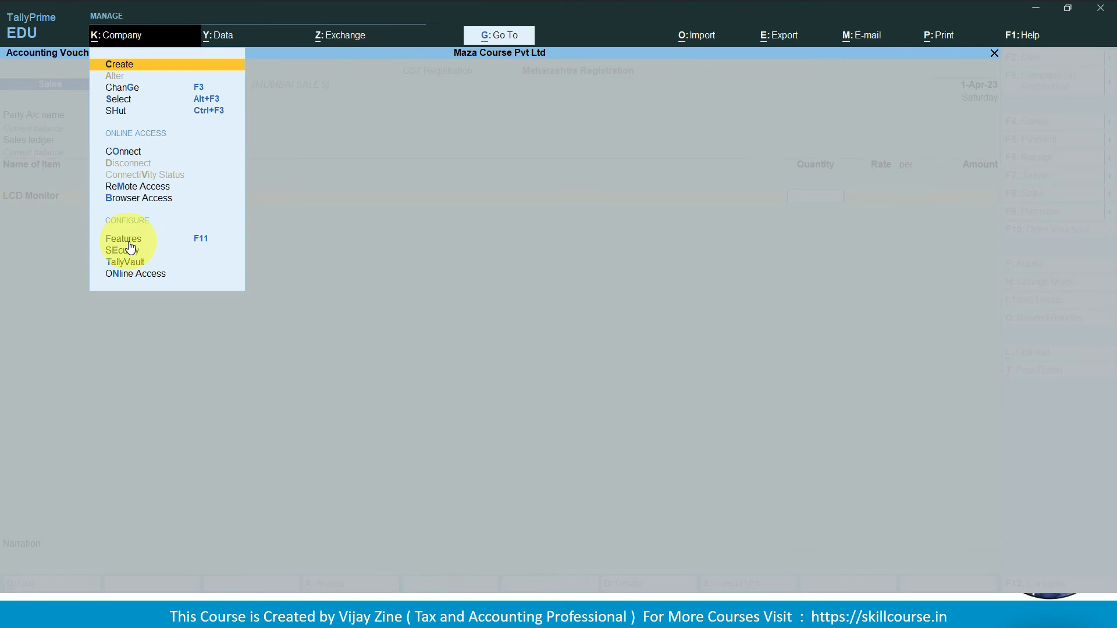
pyautogui.click(128, 240)
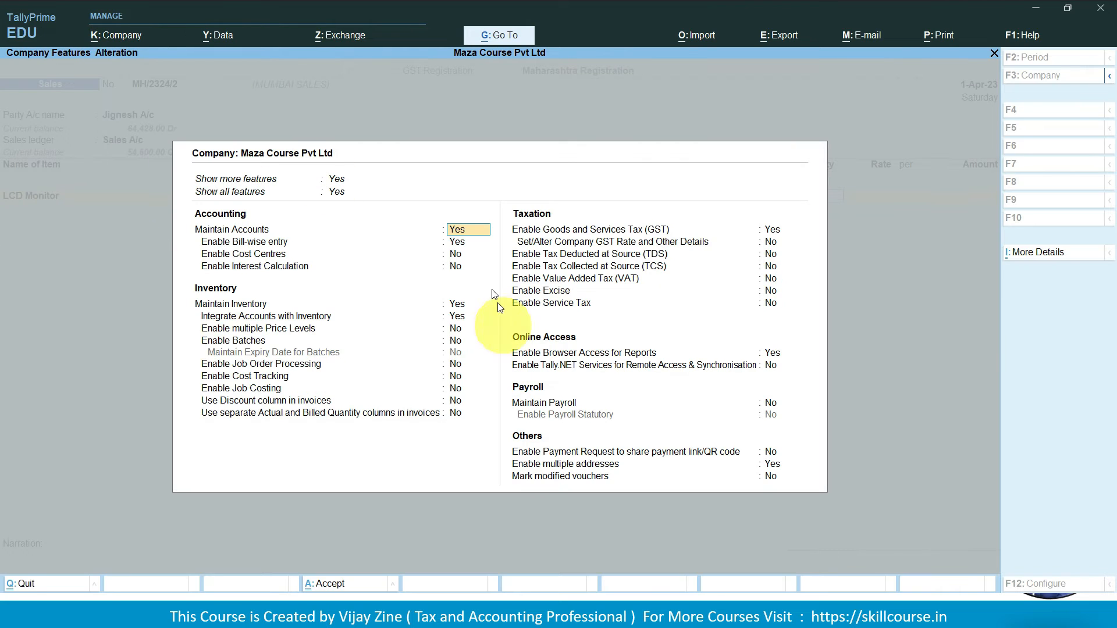
pyautogui.click(453, 401)
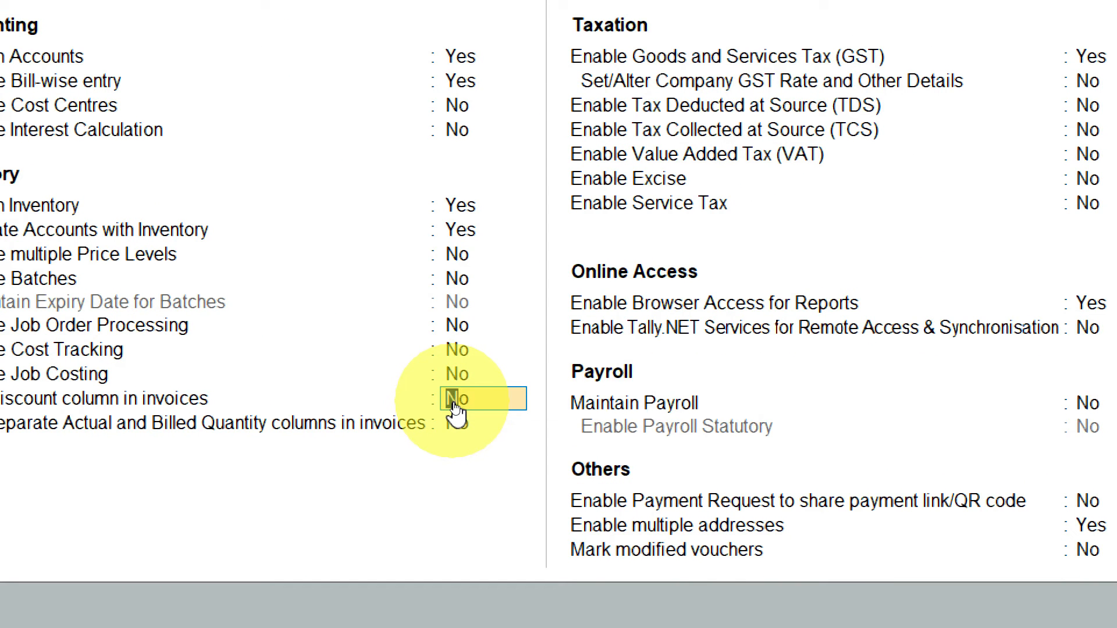
pyautogui.write('y')
pyautogui.press('Return')
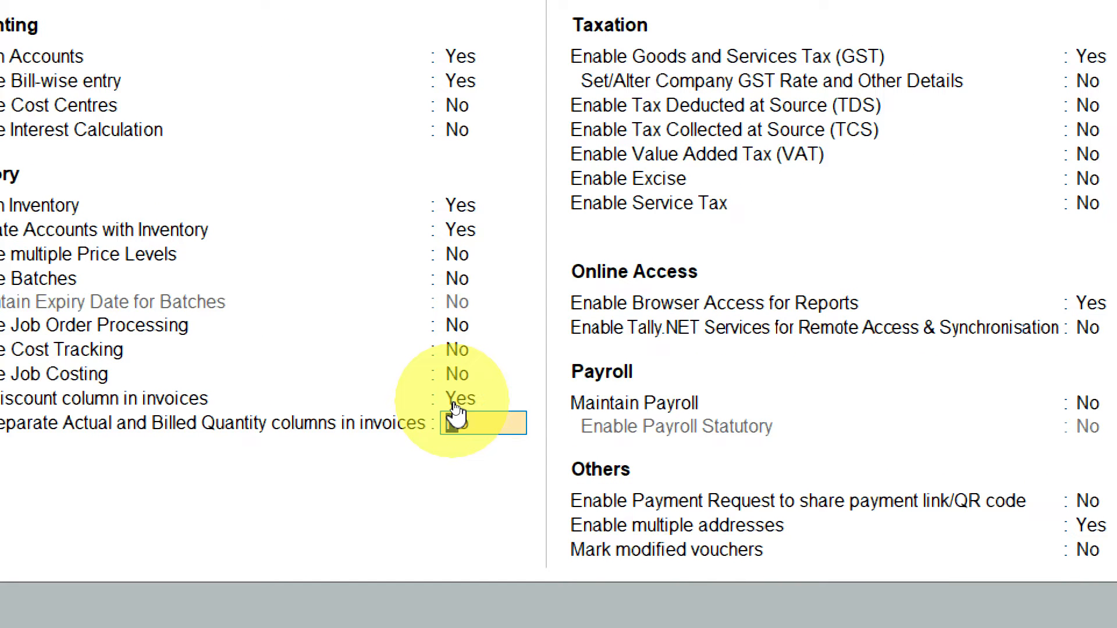
pyautogui.press('Return')
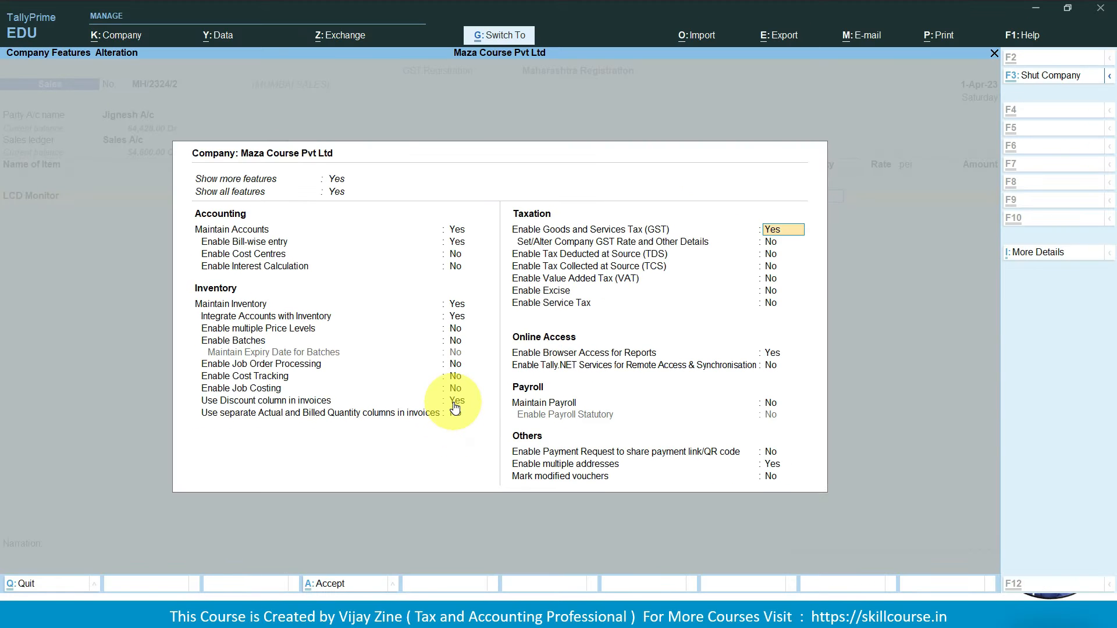
pyautogui.hotkey('ctrl', 'a')
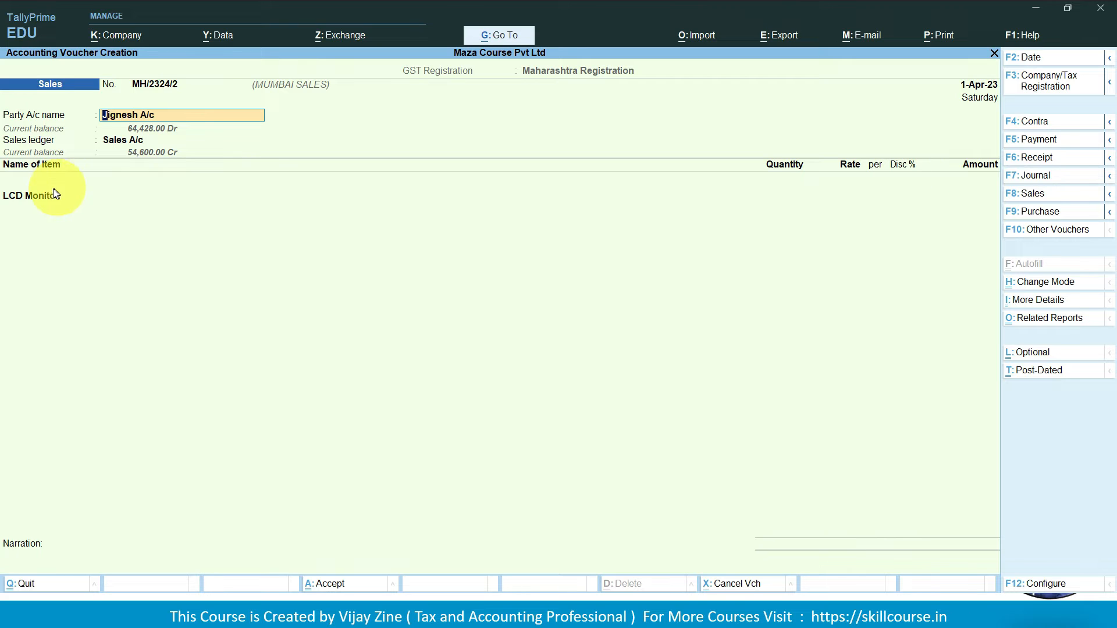
# - Enter quantity 10, rate 2,900 and a 10% discount on the LCD Monitor line
pyautogui.click(39, 194)
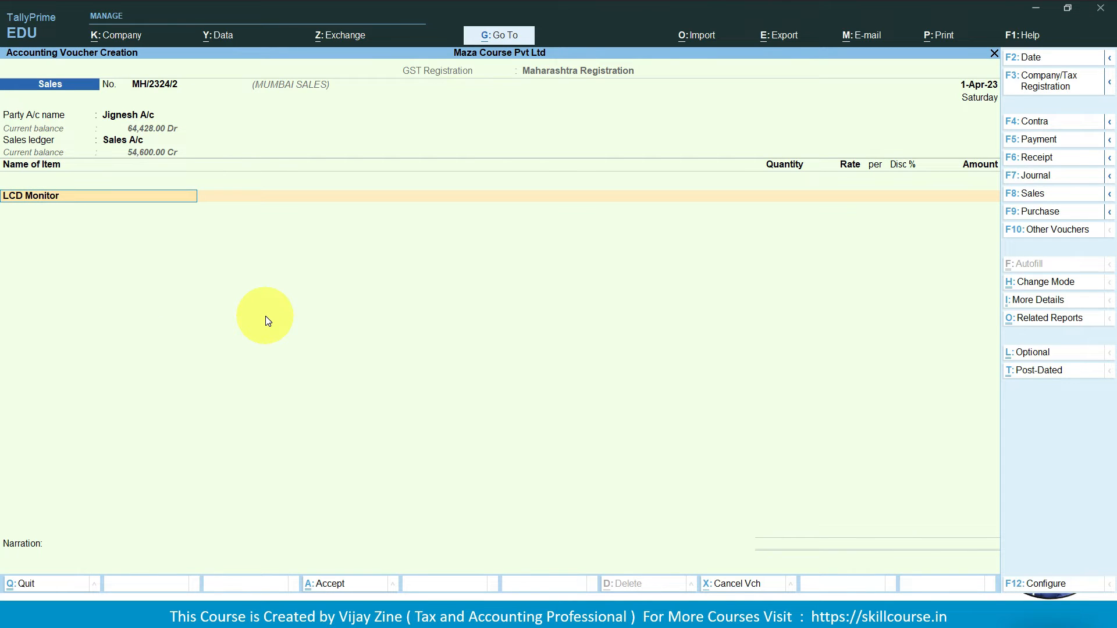
pyautogui.press('Return')
pyautogui.write('10')
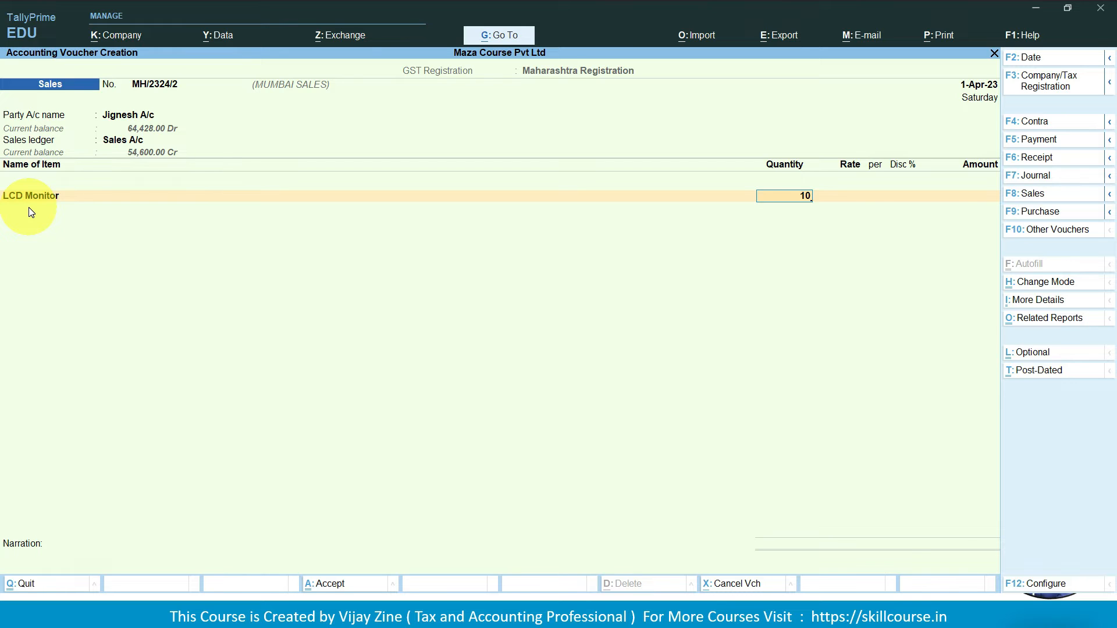
pyautogui.press('Return')
pyautogui.click(844, 199)
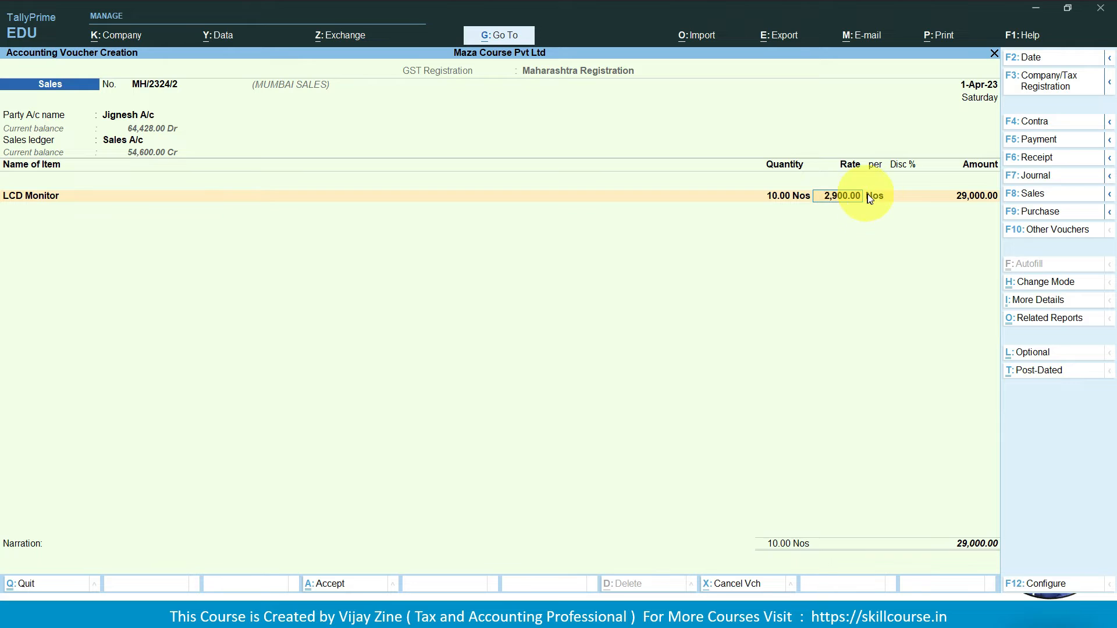
pyautogui.click(900, 198)
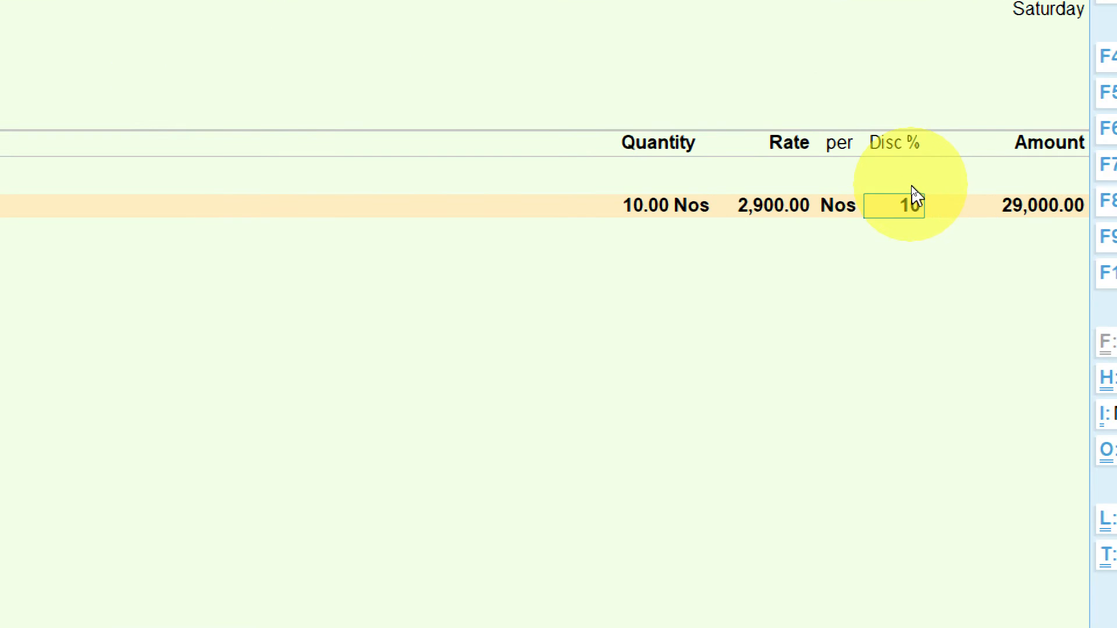
pyautogui.press('Return')
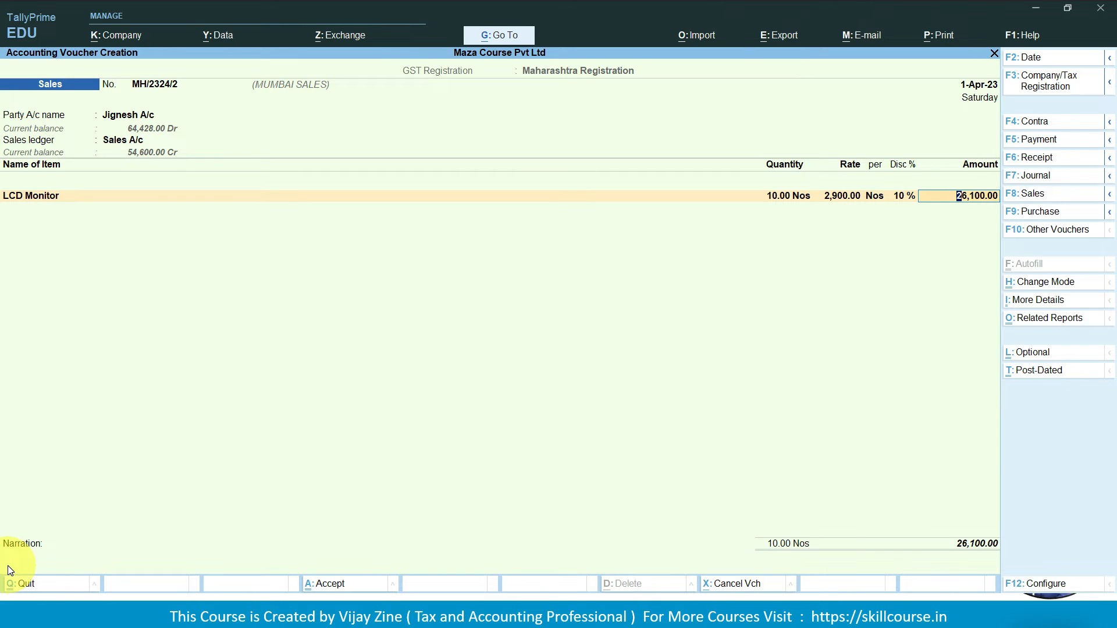
pyautogui.hotkey('ctrl', 'n')
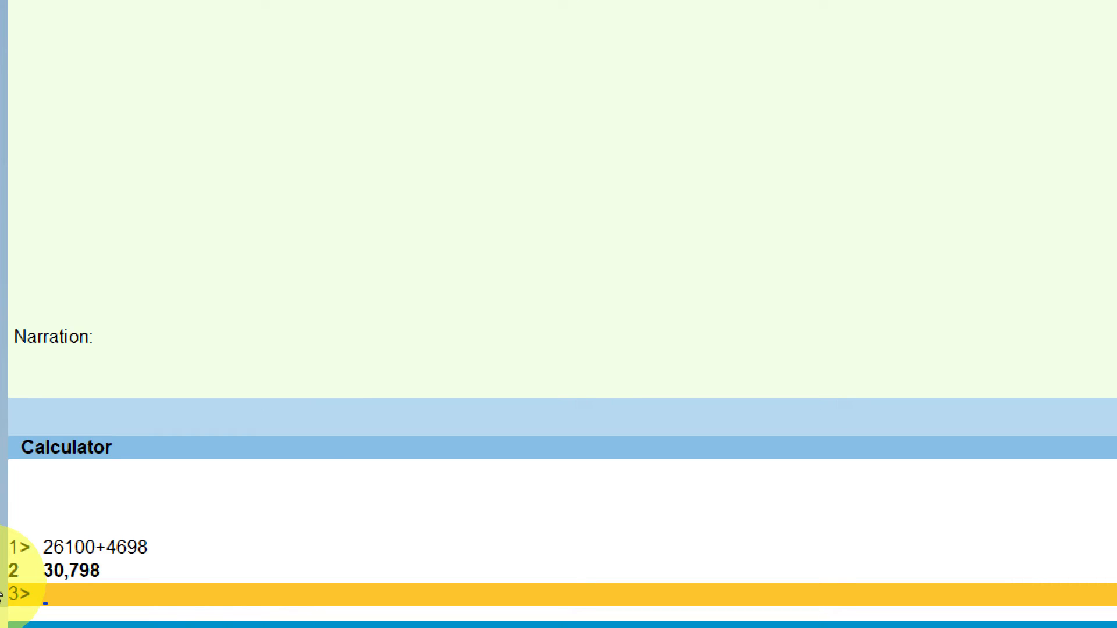
pyautogui.write('2900*10')
pyautogui.press('Return')
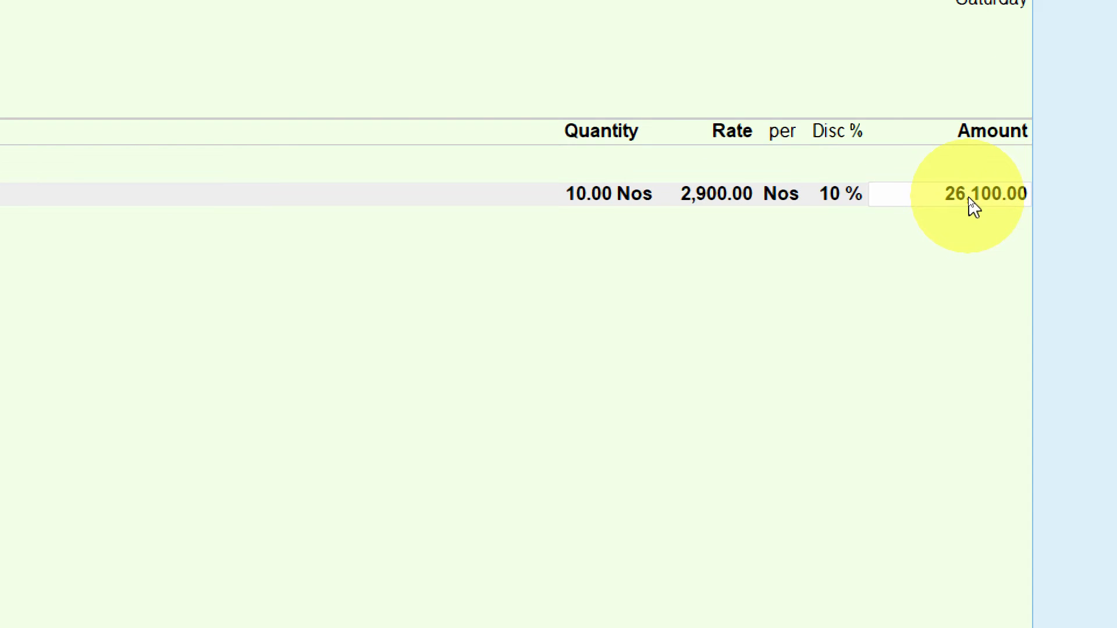
pyautogui.write('2')
pyautogui.write('9000')
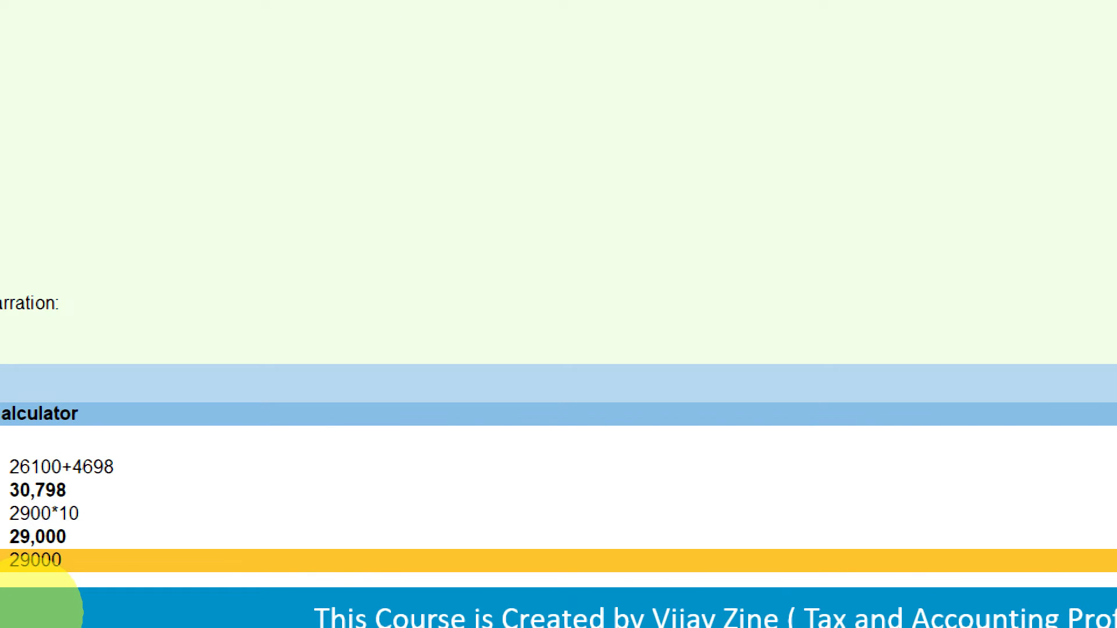
pyautogui.write('-26100')
pyautogui.press('Return')
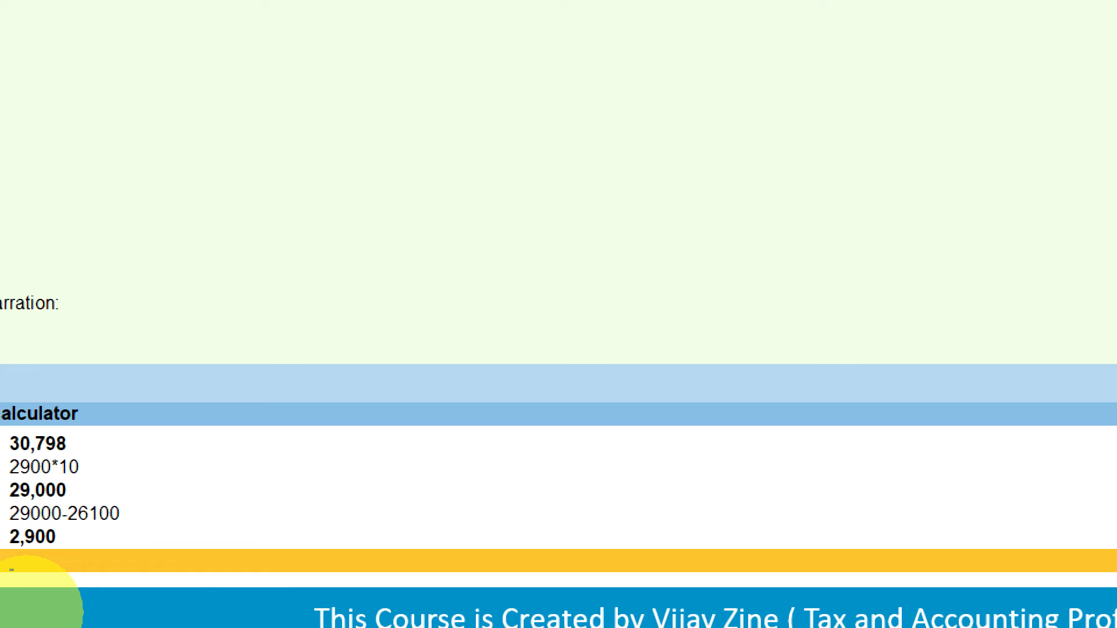
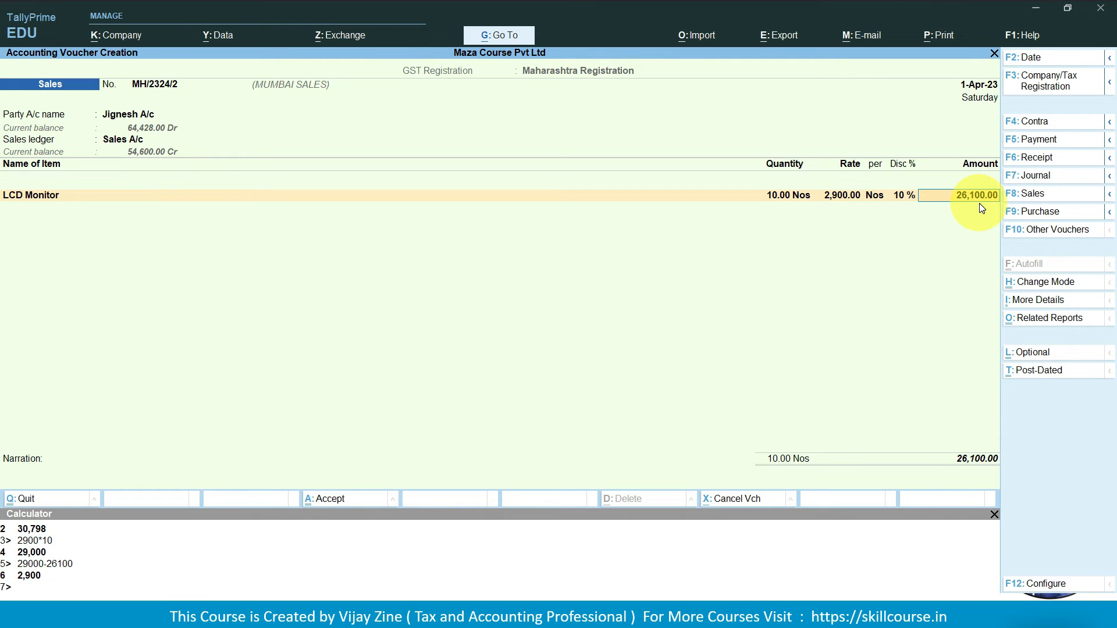
# - Complete the LCD Monitor line, choose the Cash Discount ledger below it, and open that ledger's master details
pyautogui.press('Return')
pyautogui.press('Return')
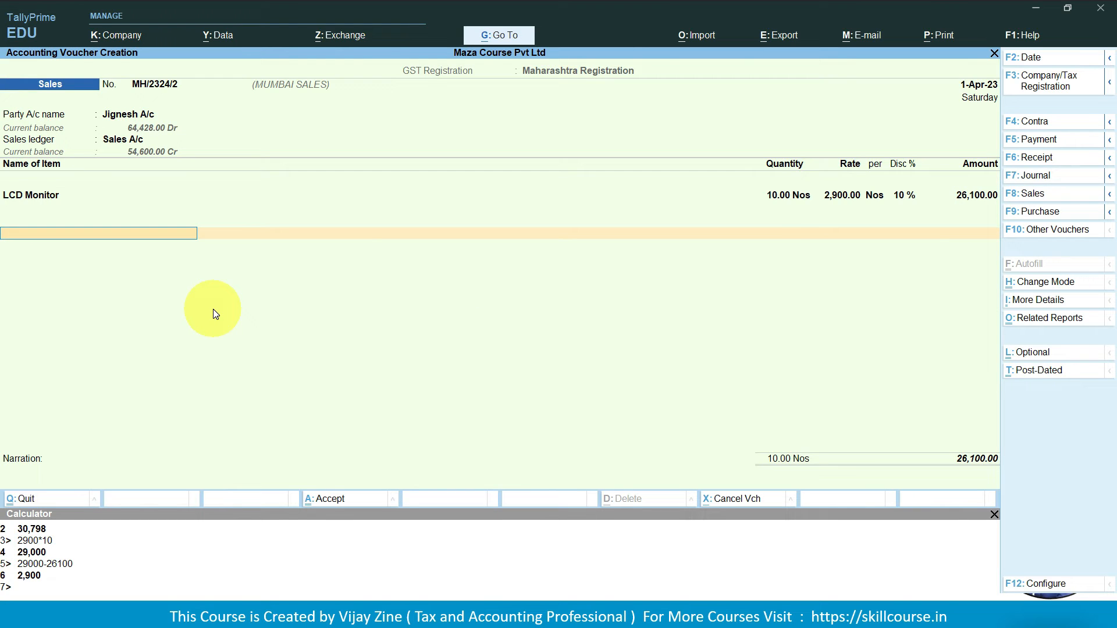
pyautogui.press('space')
pyautogui.press('Down')
pyautogui.press('Down')
pyautogui.press('Down')
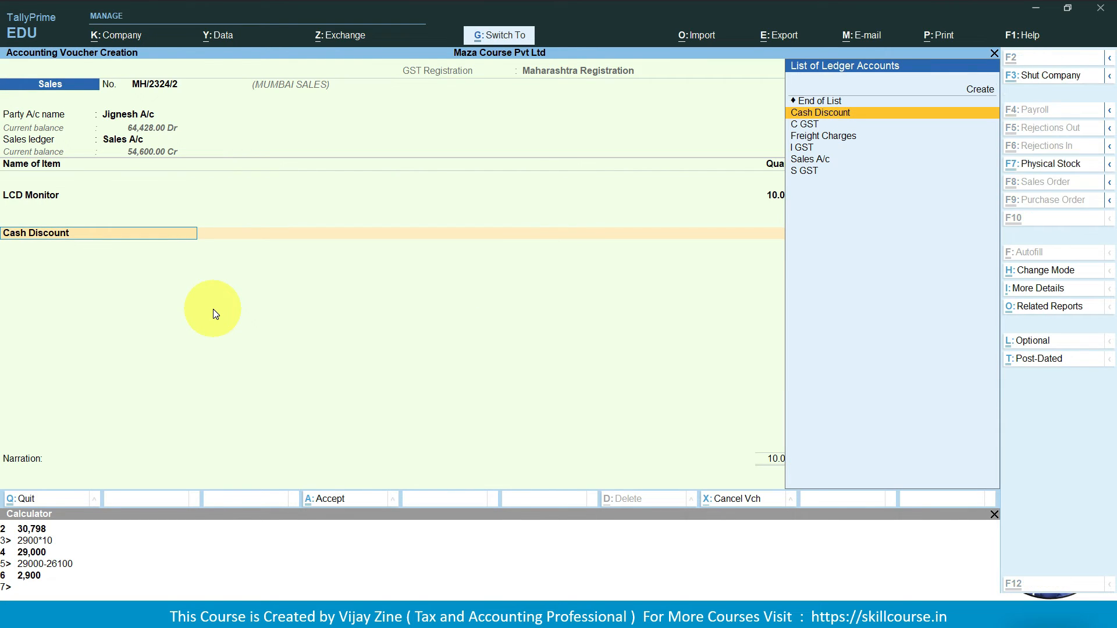
pyautogui.hotkey('ctrl', 'Return')
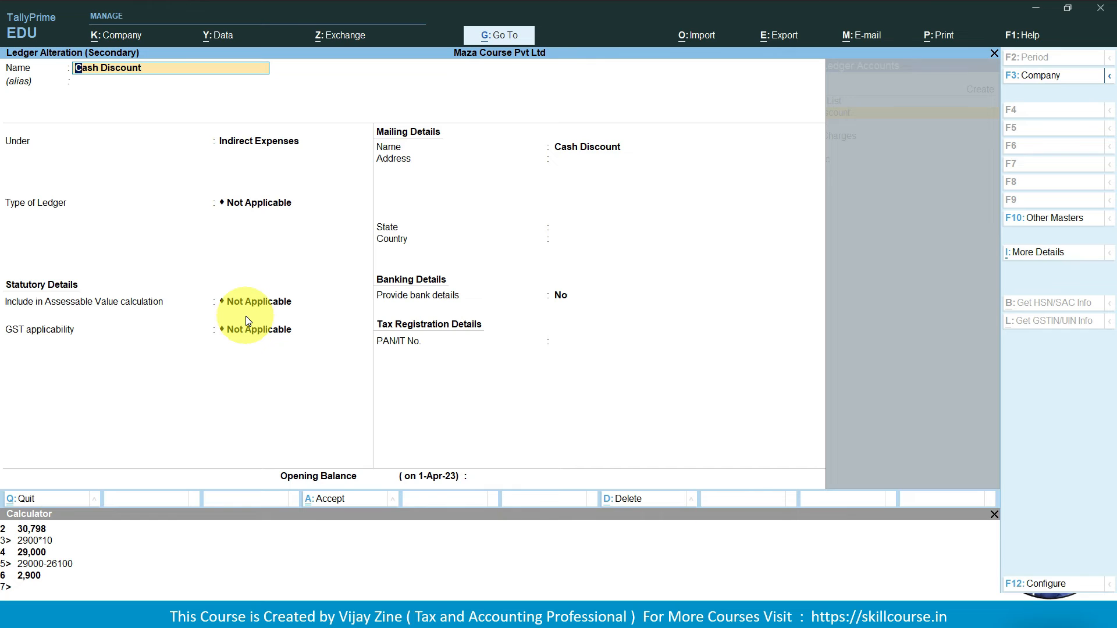
# - Save the Cash Discount ledger master and enter -100 as its amount in the sales voucher
pyautogui.press('ctrl')
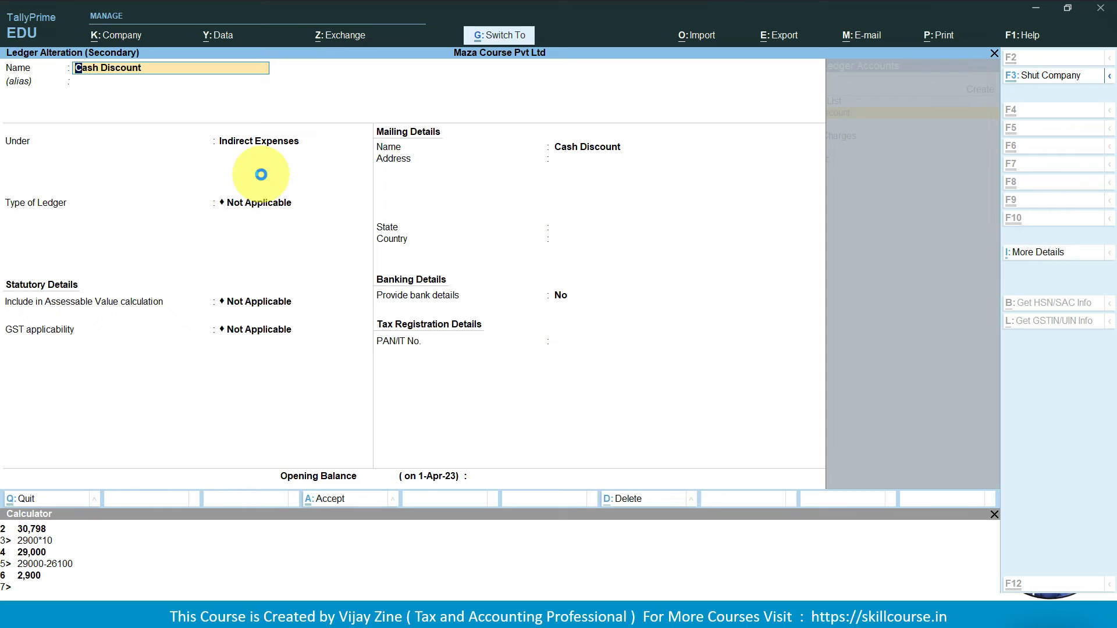
pyautogui.hotkey('ctrl', 'a')
pyautogui.press('Return')
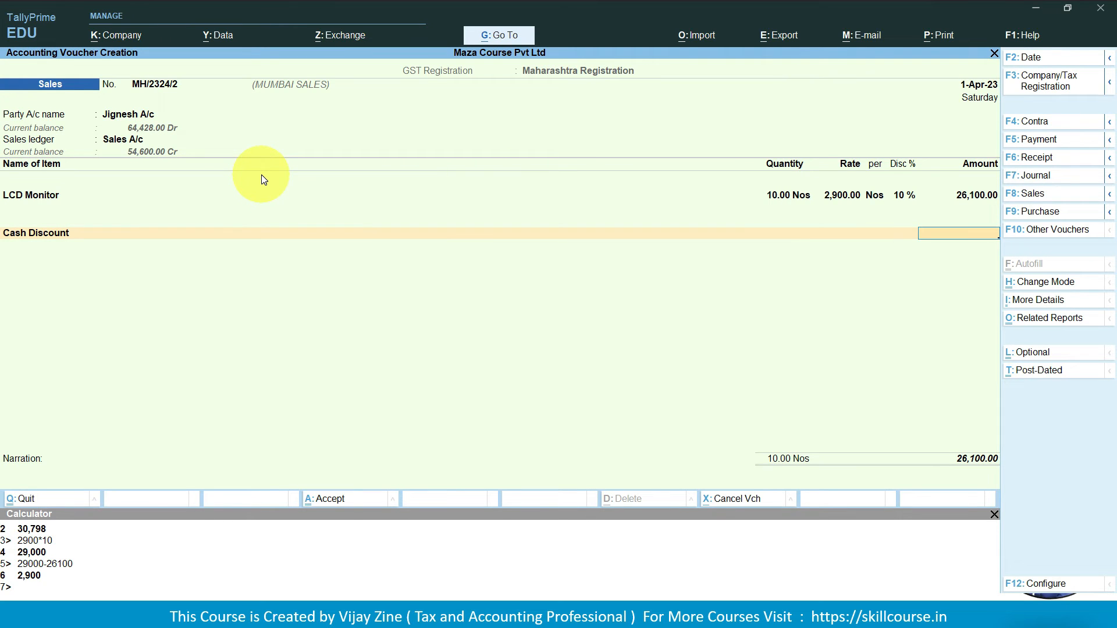
pyautogui.write('-100')
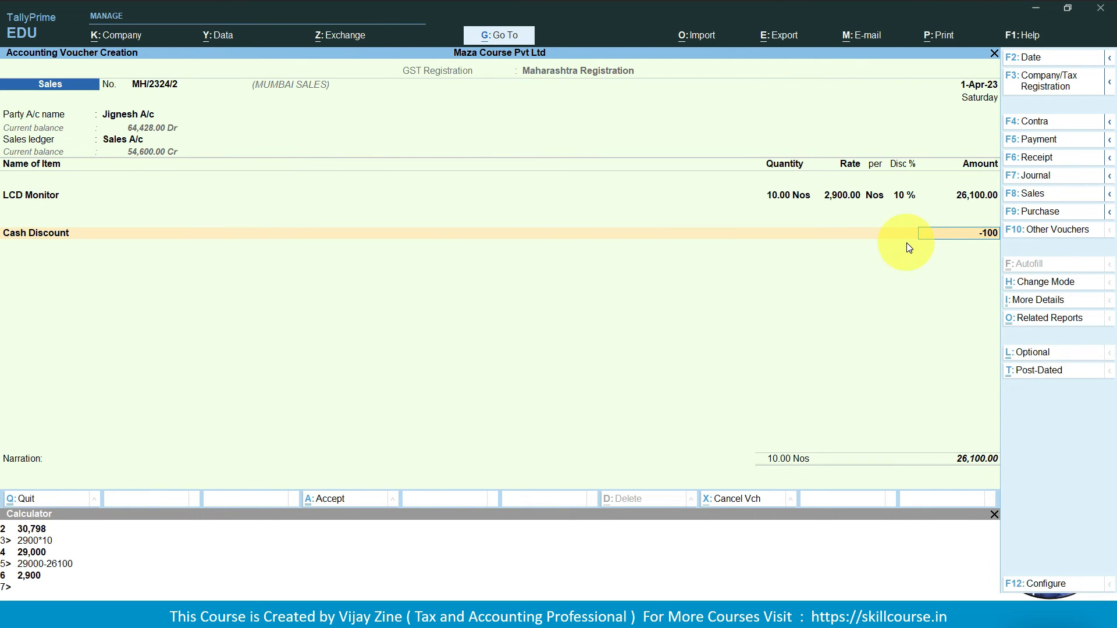
pyautogui.press('Return')
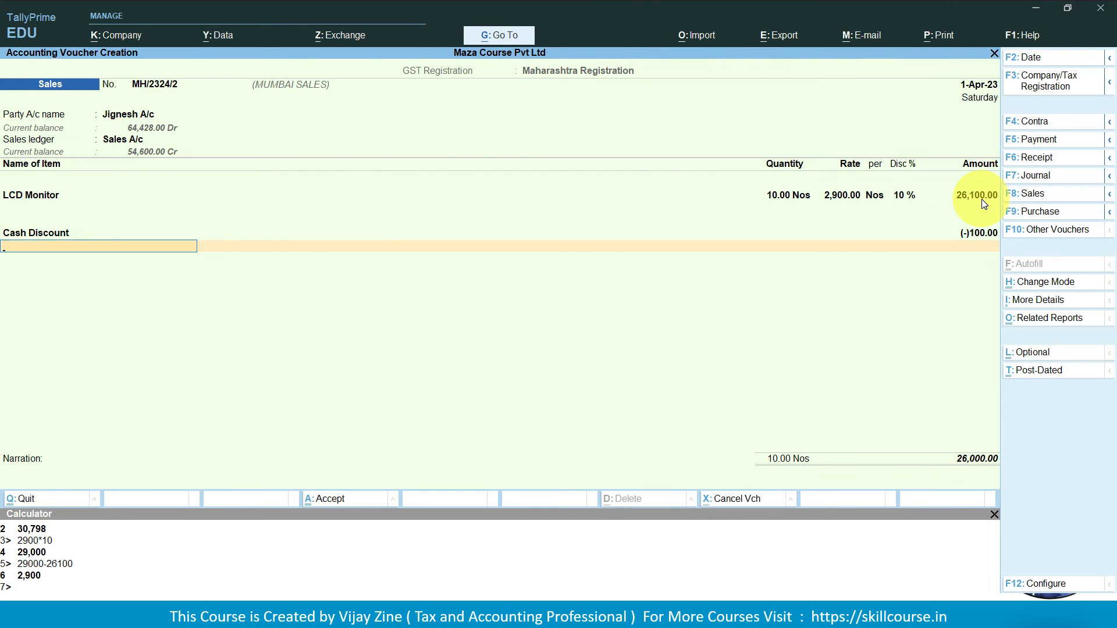
# - Add the C GST and S GST ledgers below Cash Discount, accepting their calculated tax amounts
pyautogui.write('C')
pyautogui.press('Down')
pyautogui.press('Down')
pyautogui.press('Return')
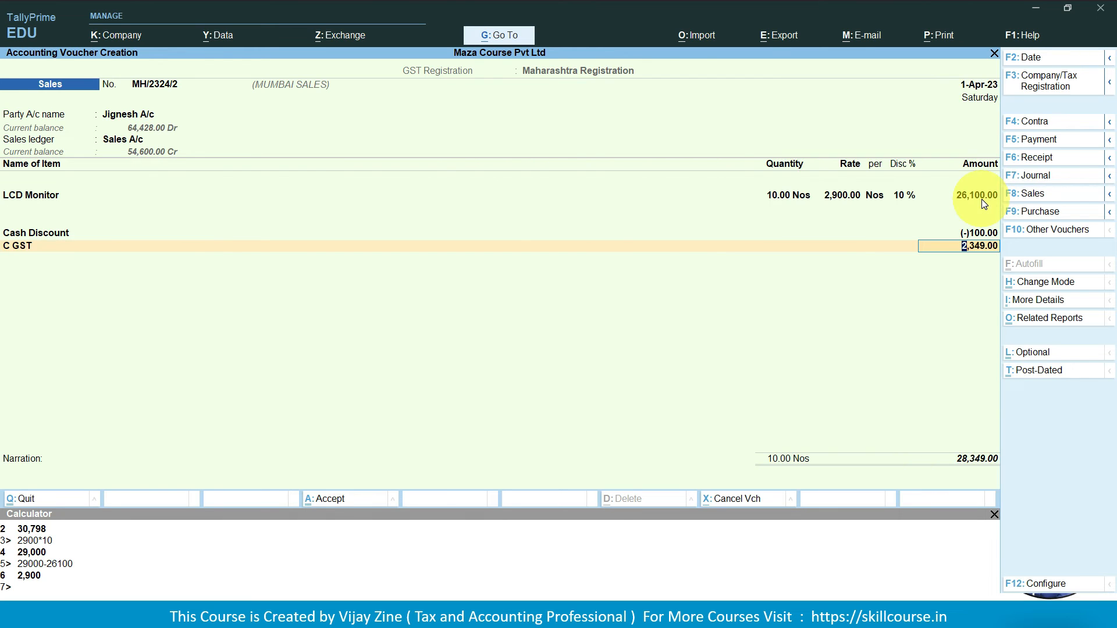
pyautogui.press('Return')
pyautogui.write('S')
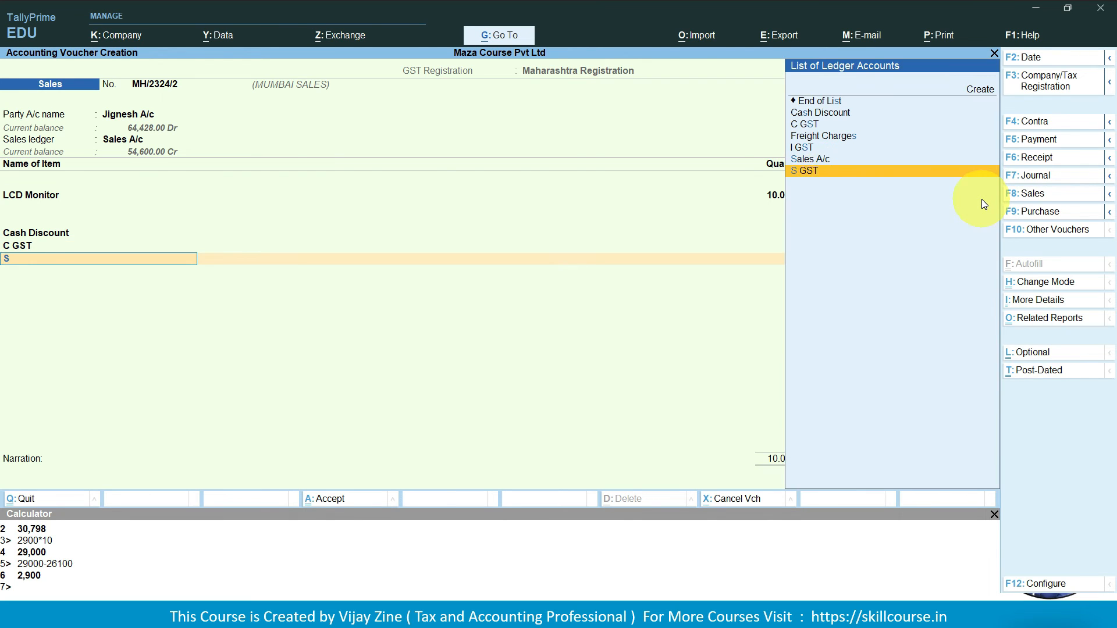
pyautogui.press('Return')
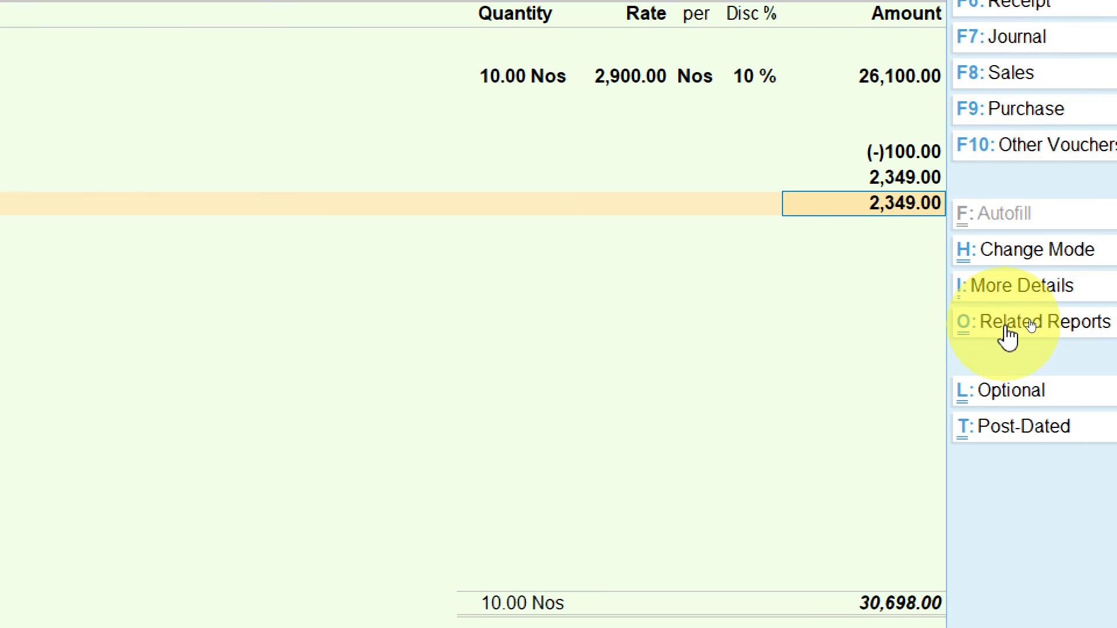
# - Examine the voucher's GST - Tax Analysis in detailed view, checking the LCD Monitor item value and tax rates, and return to the voucher
pyautogui.click(1029, 322)
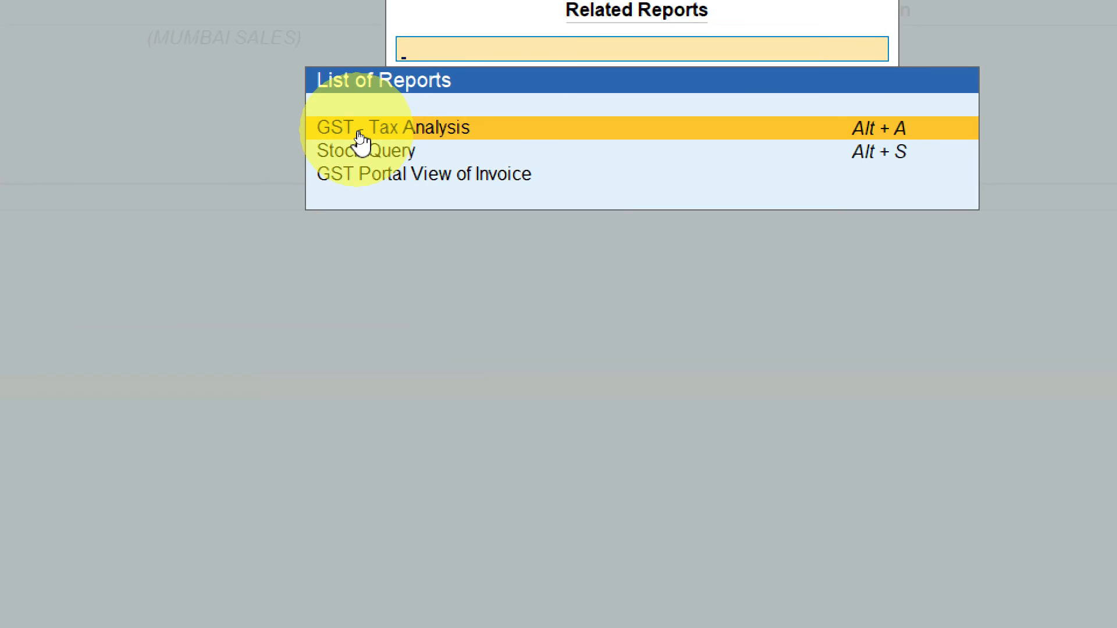
pyautogui.click(353, 132)
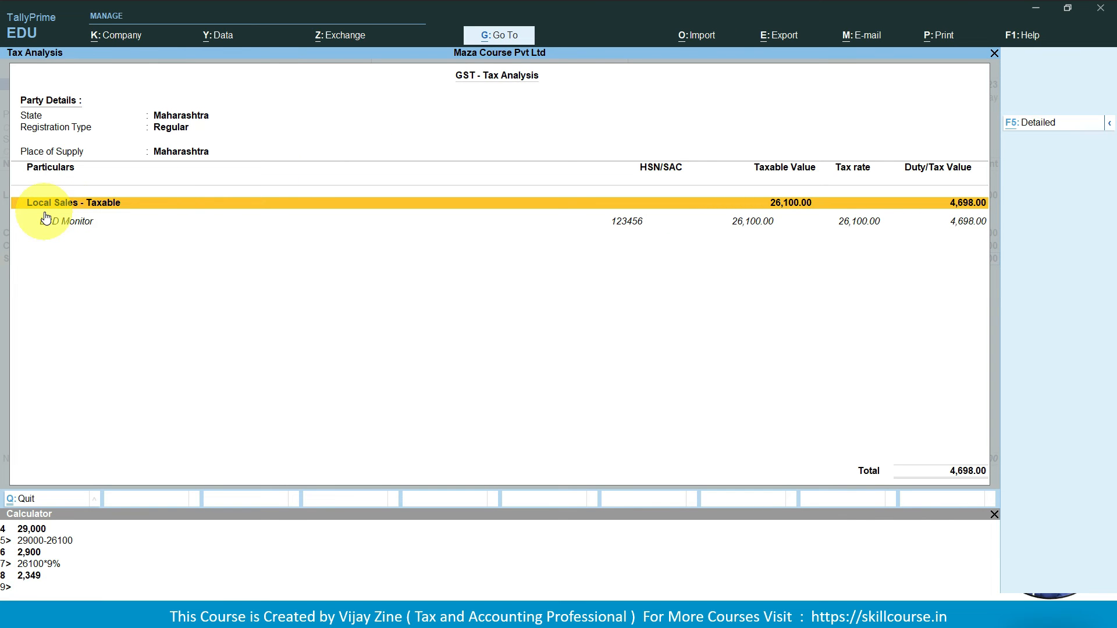
pyautogui.press('F5')
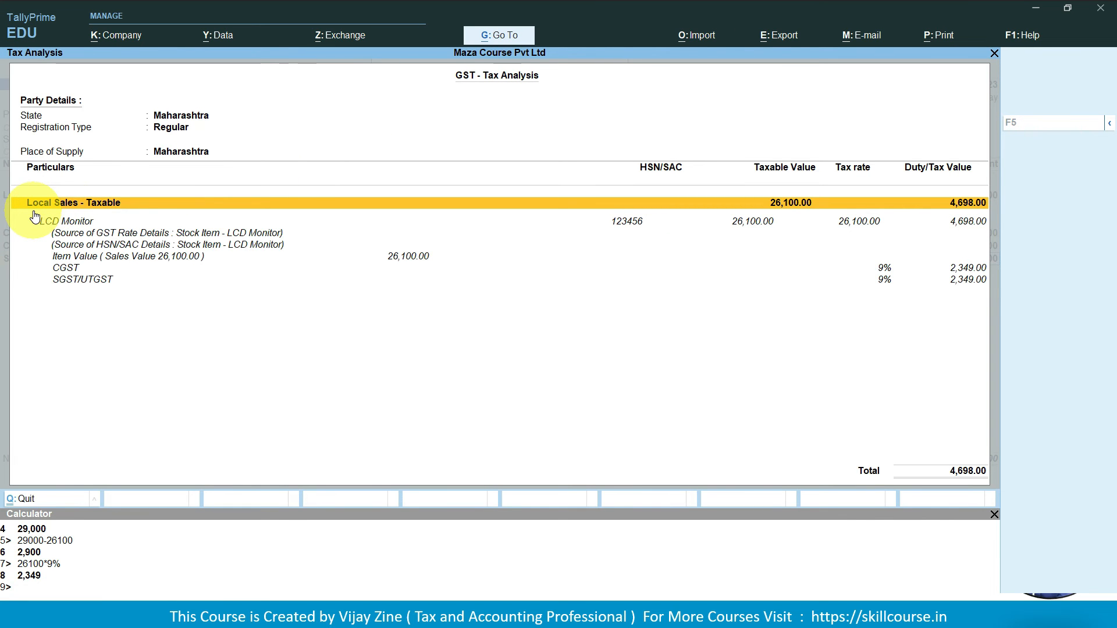
pyautogui.click(166, 257)
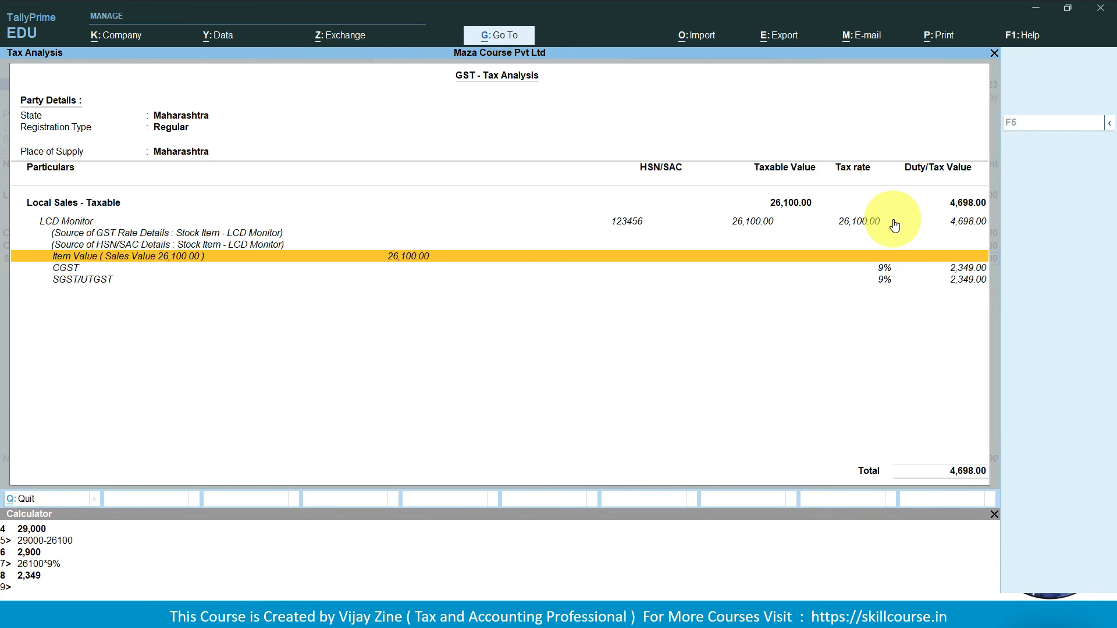
pyautogui.press('Escape')
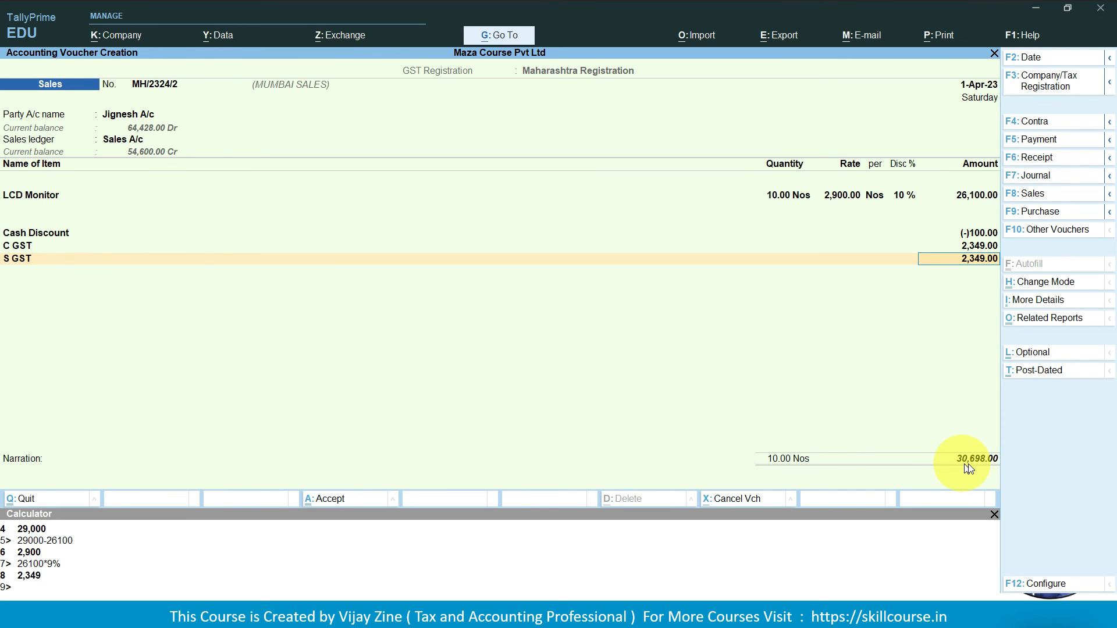
# - Clear the Cash Discount amount to see the voucher total without it
pyautogui.click(982, 233)
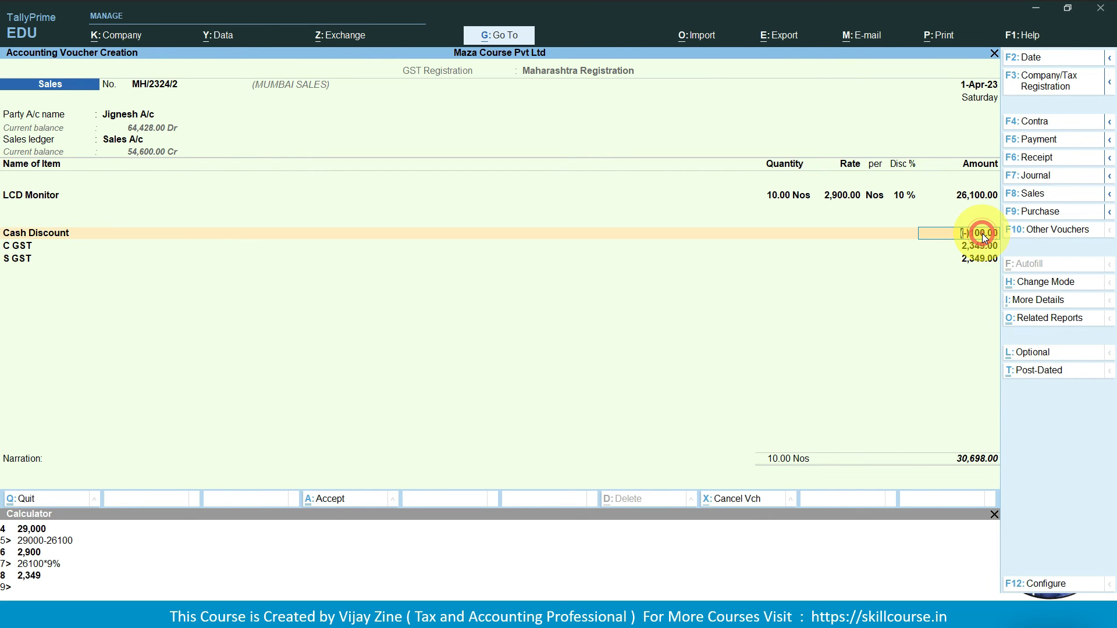
pyautogui.press('Return')
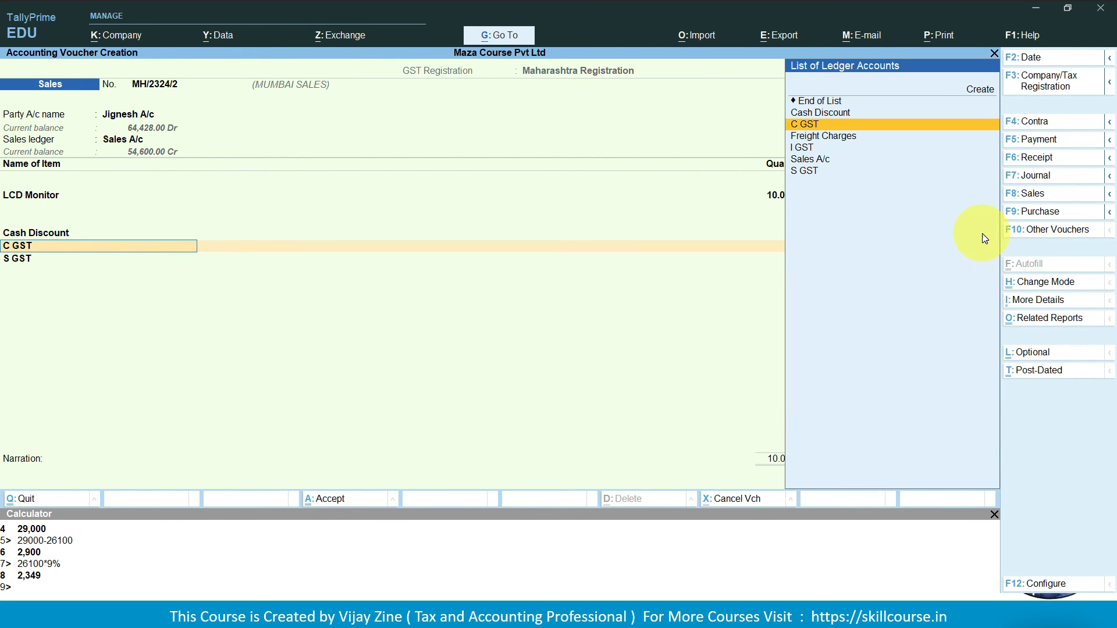
pyautogui.press('Return')
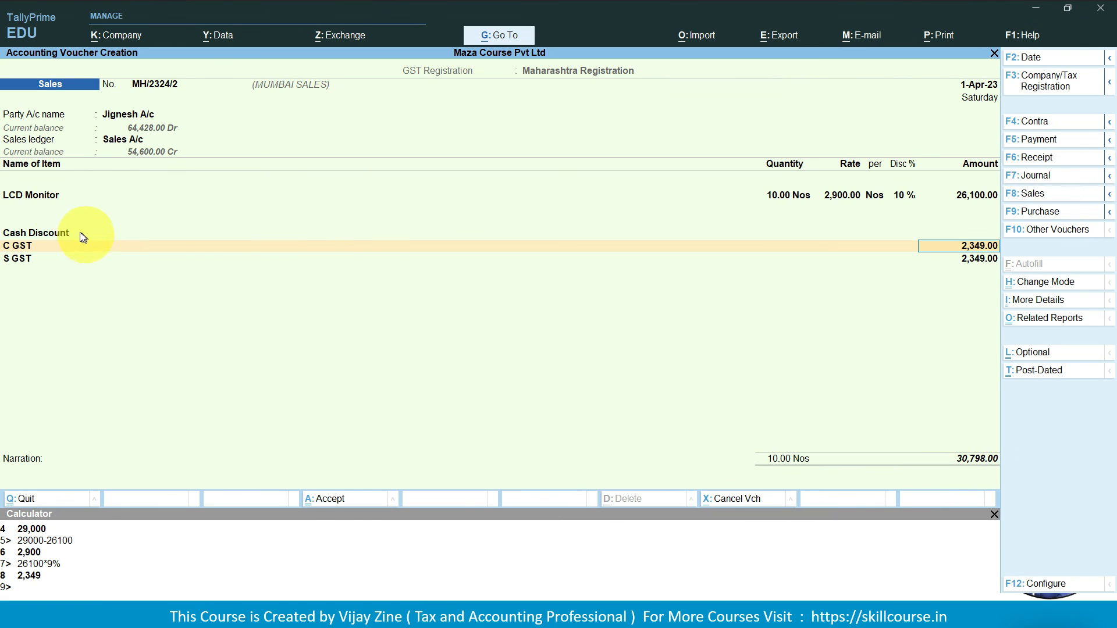
# - Enter the Cash Discount amount as a positive 100 and proceed through the C GST and S GST lines
pyautogui.click(54, 233)
pyautogui.press('Return')
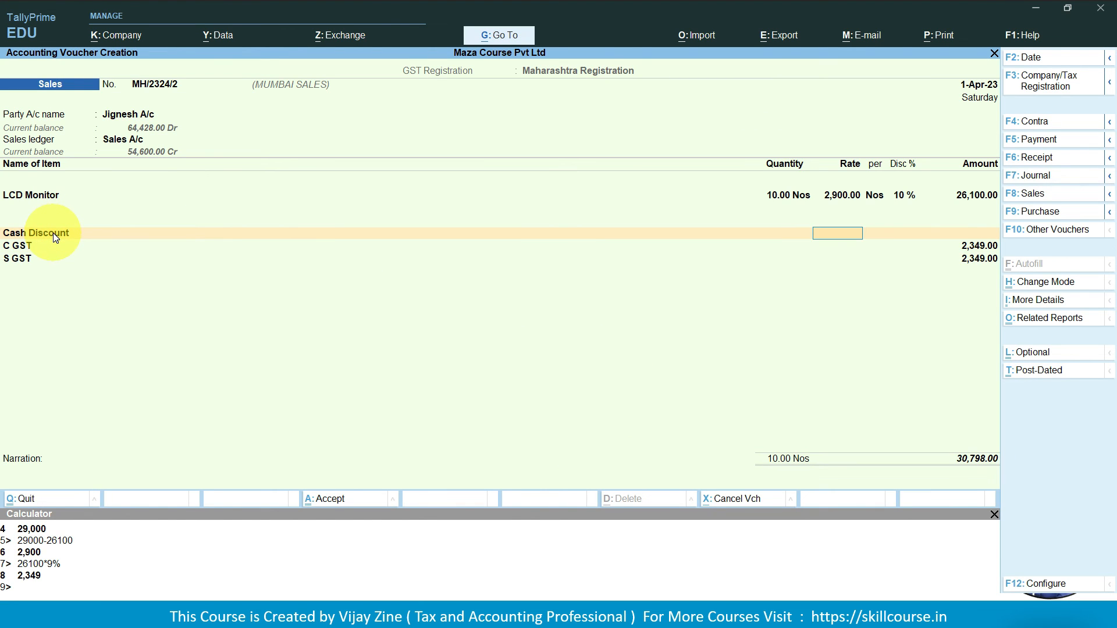
pyautogui.press('Return')
pyautogui.write('10')
pyautogui.press('Return')
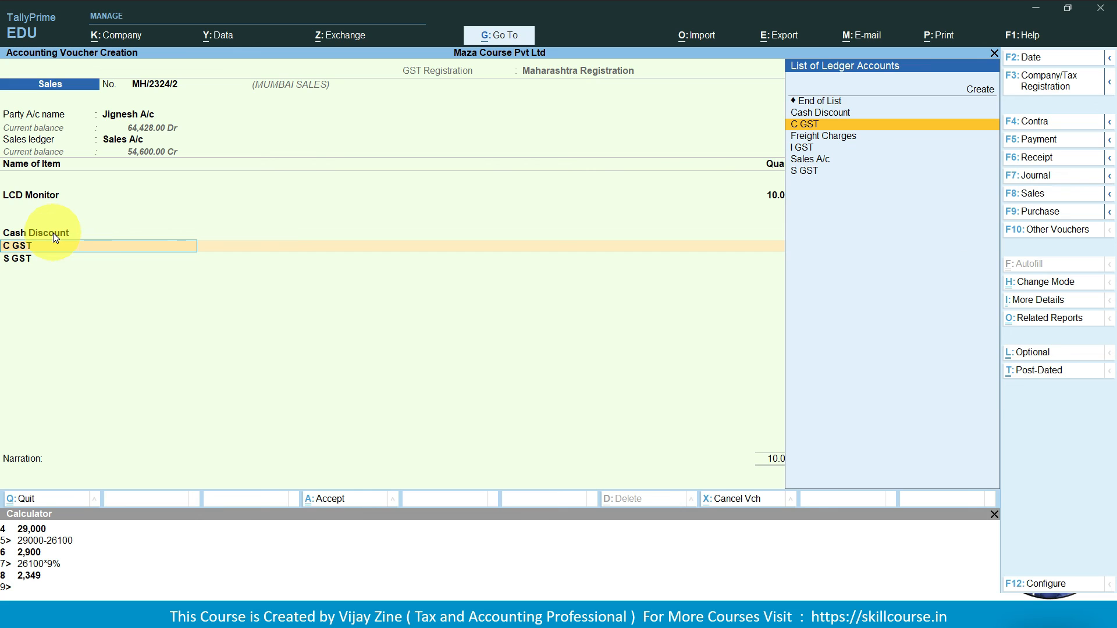
pyautogui.press('Return')
pyautogui.press('Return')
pyautogui.press('Return')
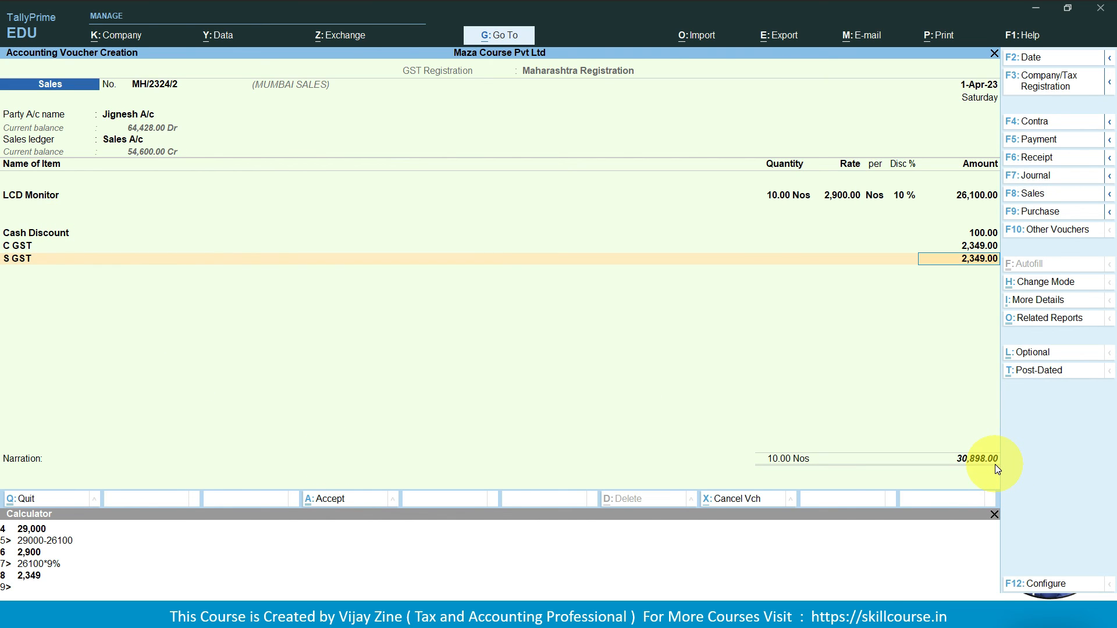
# - Set the Cash Discount amount to -100 and proceed past the C GST and S GST lines
pyautogui.click(971, 237)
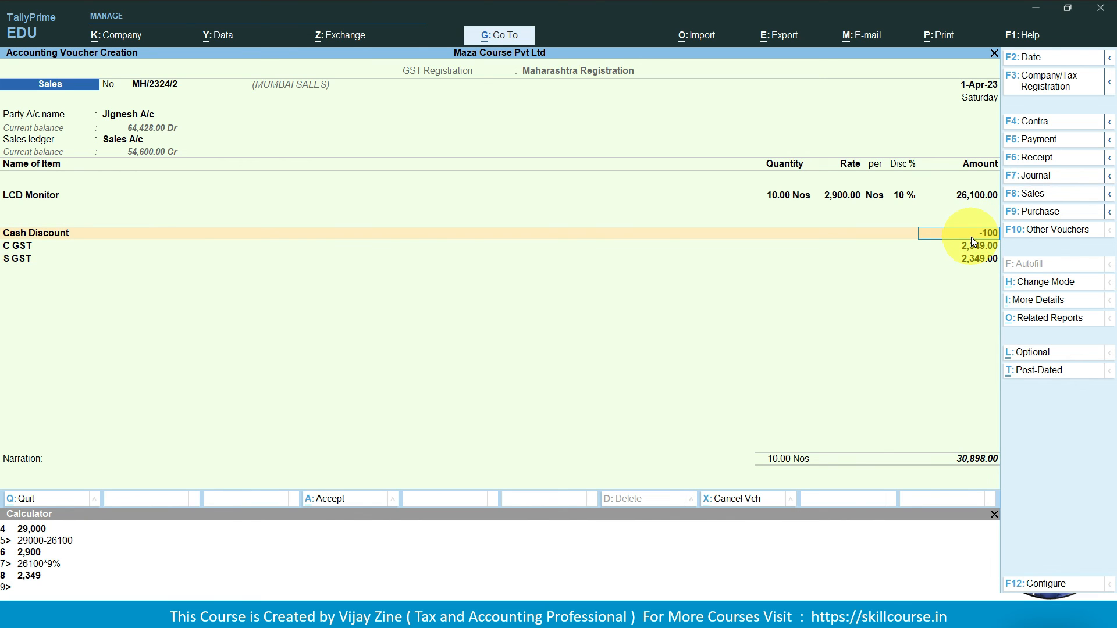
pyautogui.write('-100')
pyautogui.press('Return')
pyautogui.press('Return')
pyautogui.press('Return')
pyautogui.press('Return')
pyautogui.press('Return')
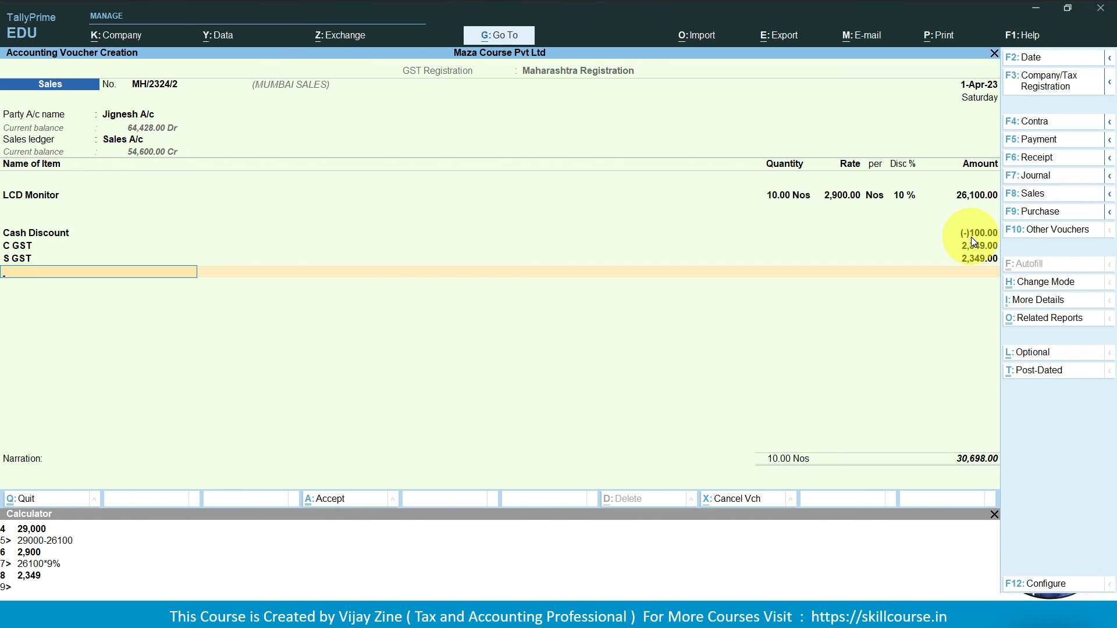